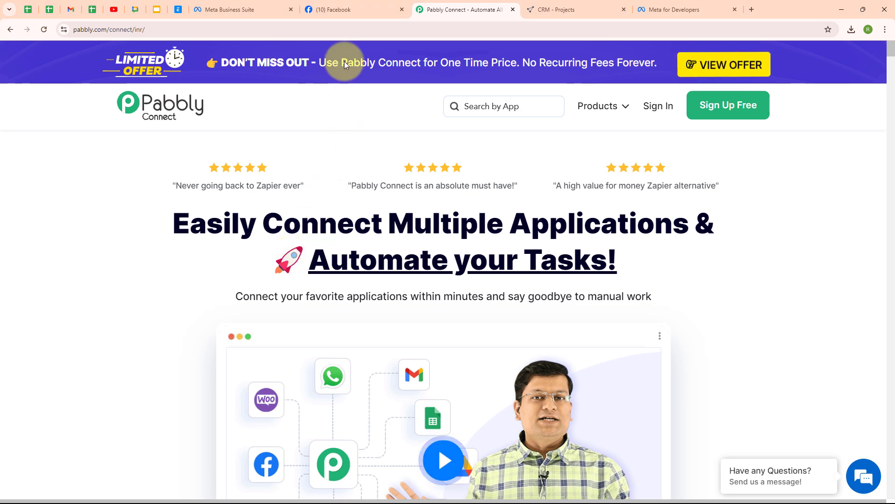
# - Switch to the browser tab with the Sports Elite Training Centre Facebook page
pyautogui.click(345, 5)
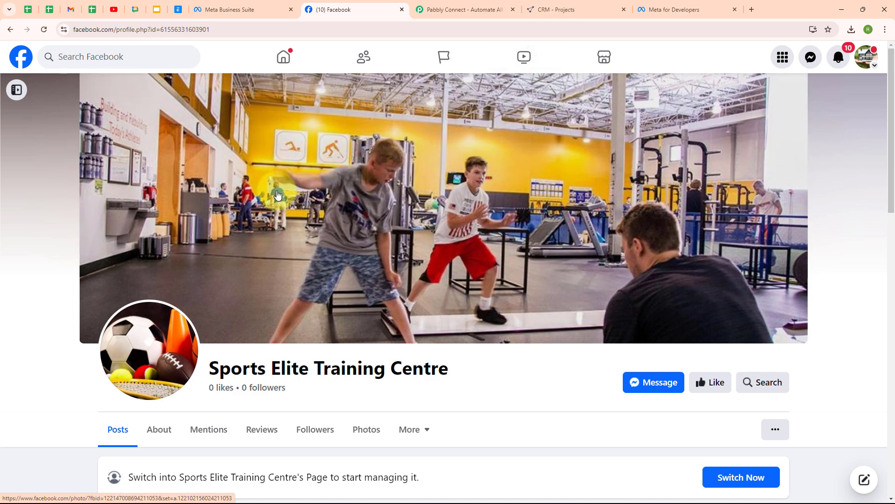
# - Show the CentralStation CRM Projects tab listing four starting and open projects
pyautogui.click(573, 14)
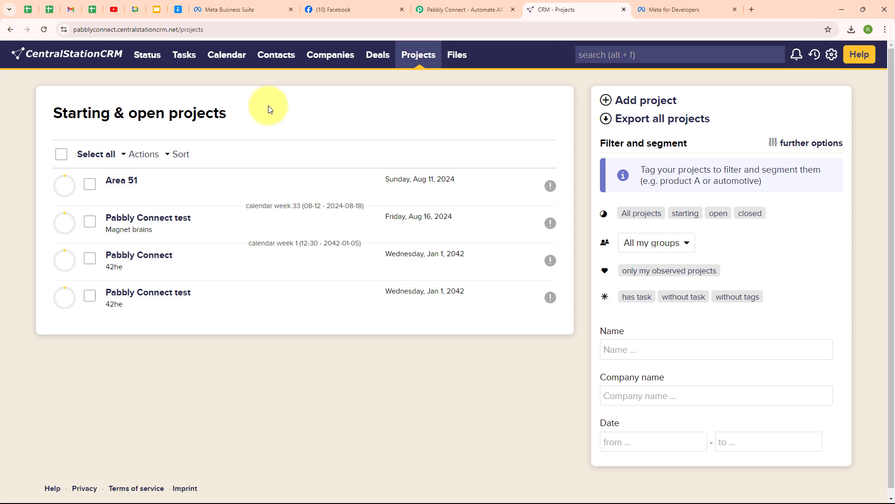
# - Switch back to the Pabbly Connect landing page tab
pyautogui.click(475, 9)
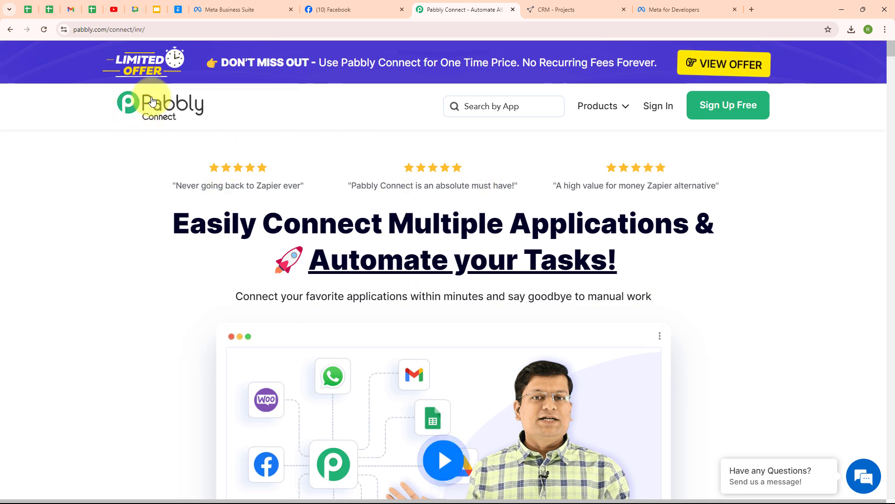
# - Sign in to Pabbly and launch Pabbly Connect from the All Pabbly Apps list
pyautogui.click(191, 31)
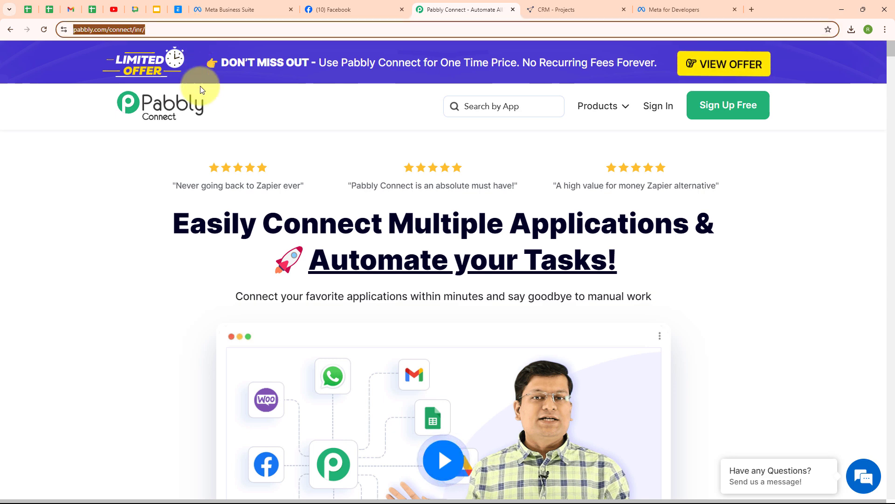
pyautogui.click(201, 123)
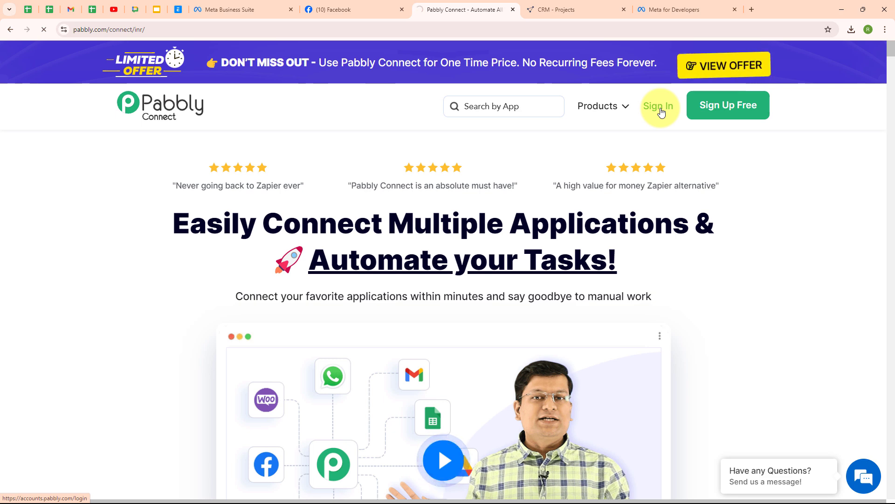
pyautogui.click(660, 111)
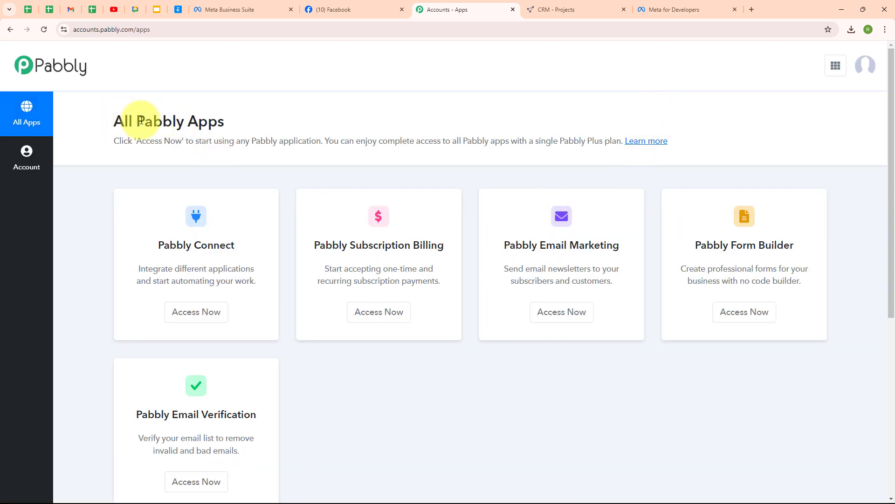
pyautogui.moveTo(130, 117); pyautogui.dragTo(269, 129)
pyautogui.click(297, 122)
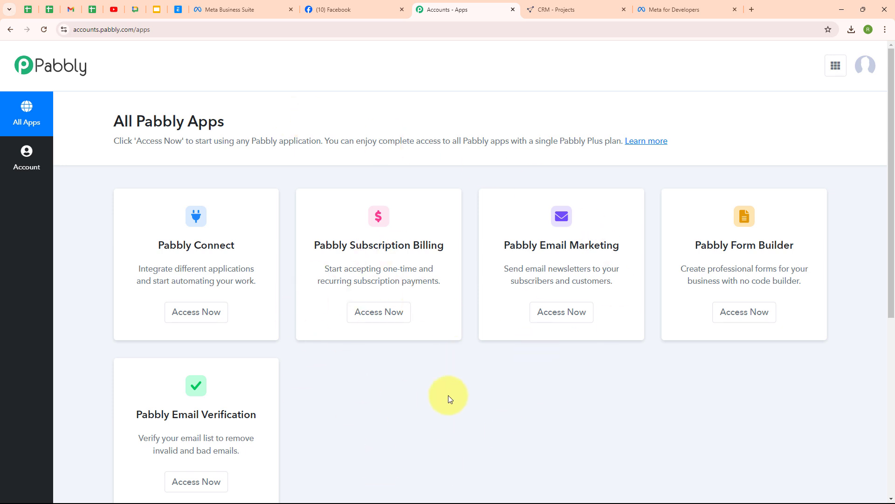
pyautogui.click(191, 322)
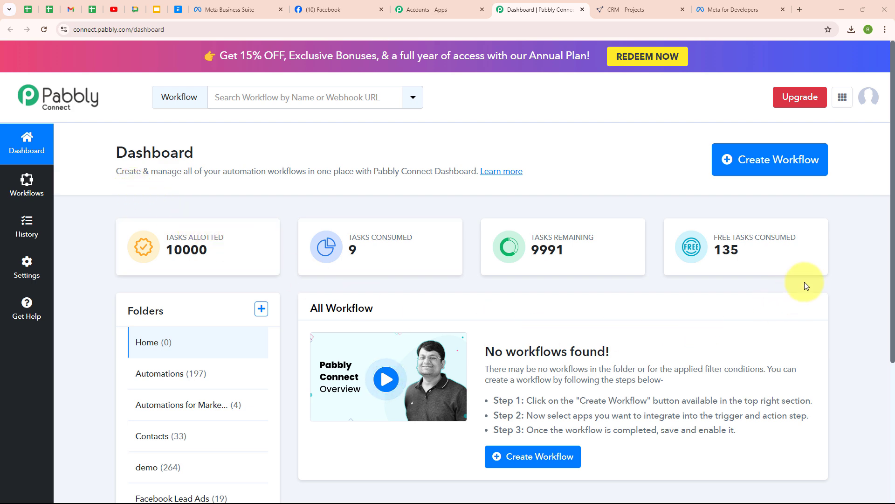
# - Start a workflow named 'Add Facebook Lead Ads Leads to CentralStation CRM As Person' in the Facebook Lead Ads folder
pyautogui.click(774, 175)
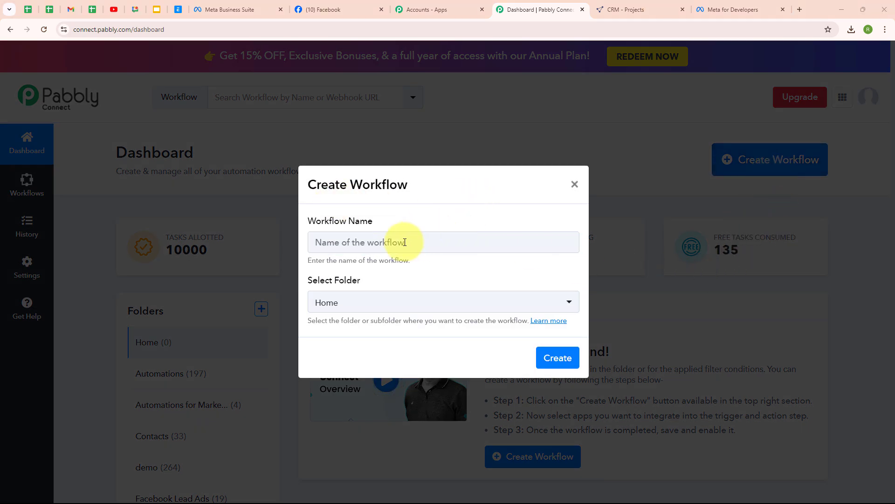
pyautogui.click(356, 237)
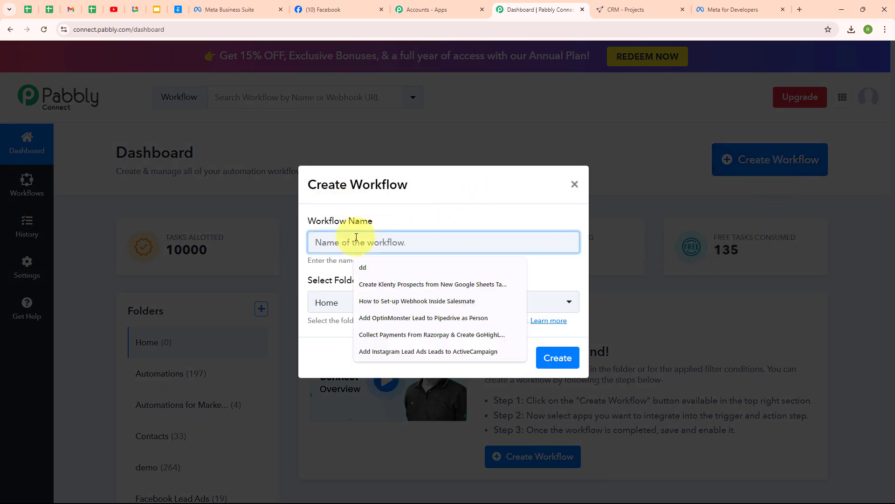
pyautogui.write('Add Facebook Lead Ads Leads to CentralStation CRM As Person')
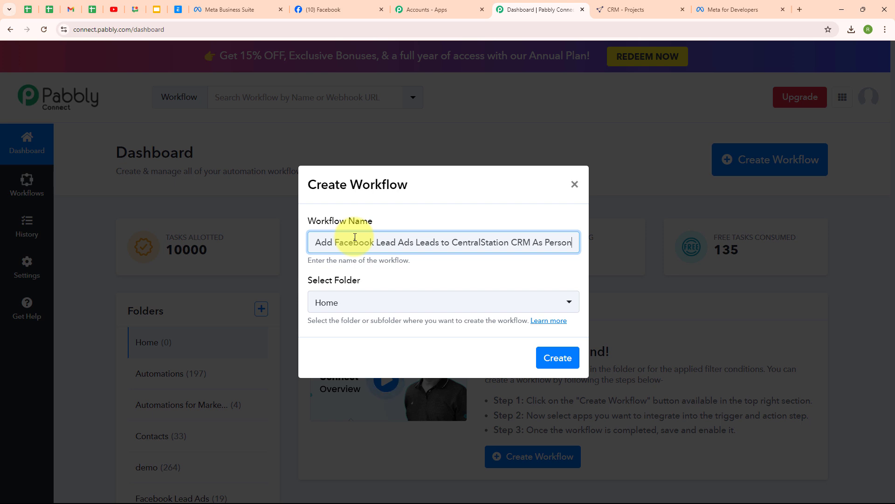
pyautogui.click(368, 314)
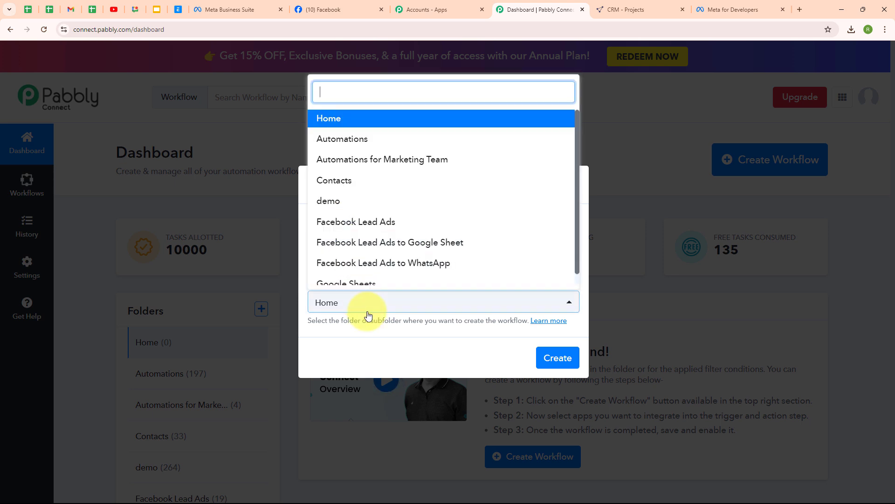
pyautogui.click(398, 218)
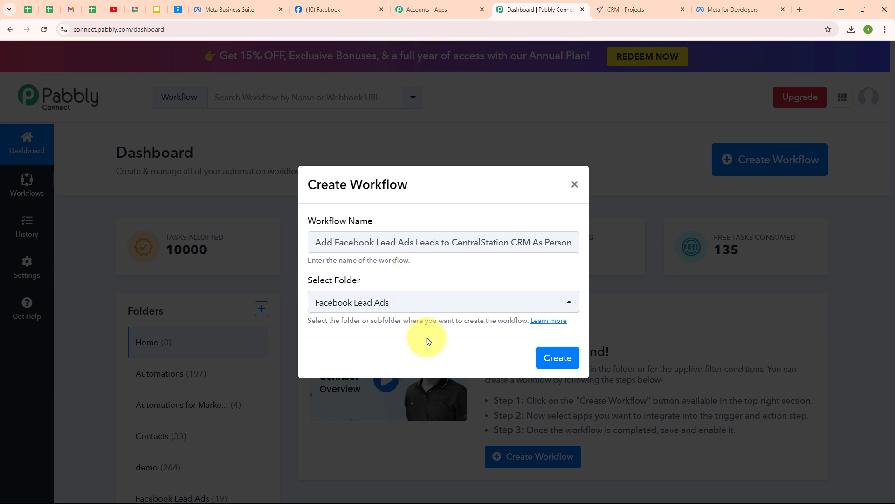
# - Read the folders help article, then create the workflow
pyautogui.click(545, 321)
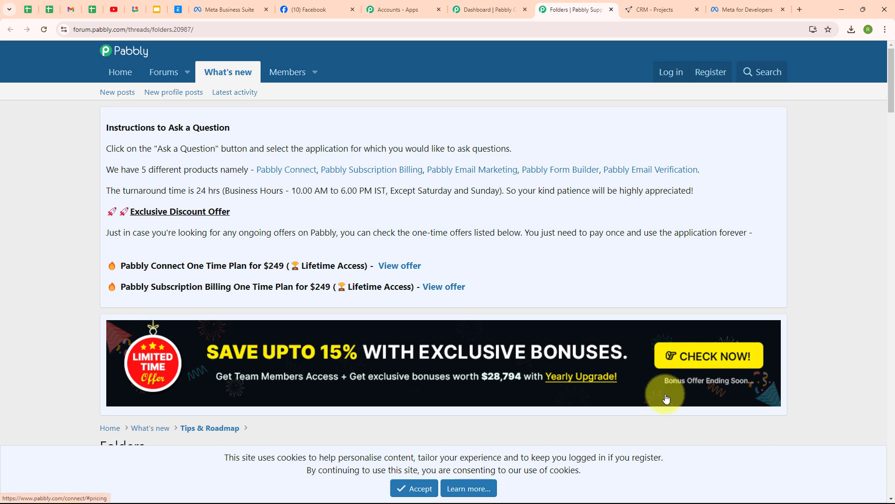
pyautogui.scroll(-1, 572, 414)
pyautogui.scroll(-6, 569, 413)
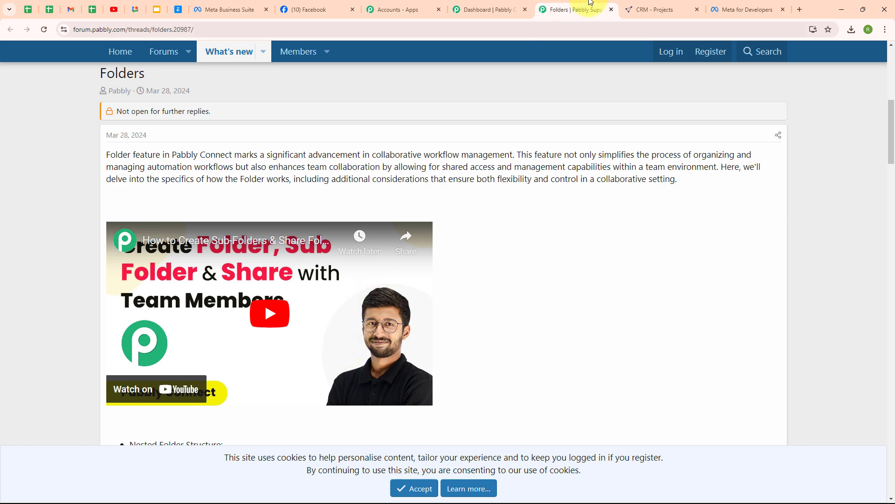
pyautogui.click(610, 10)
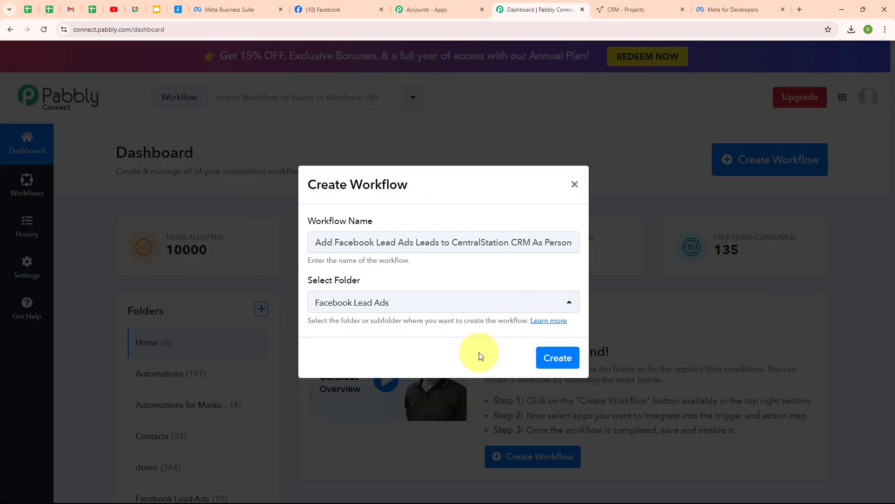
pyautogui.click(561, 368)
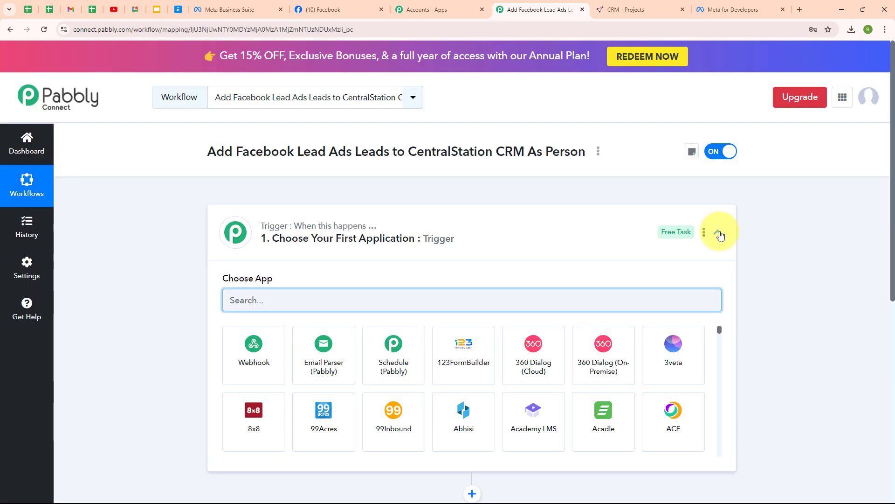
# - Search 'fa' to pick Facebook Lead Ads as the trigger app with the New Lead (Instant) event
pyautogui.click(720, 234)
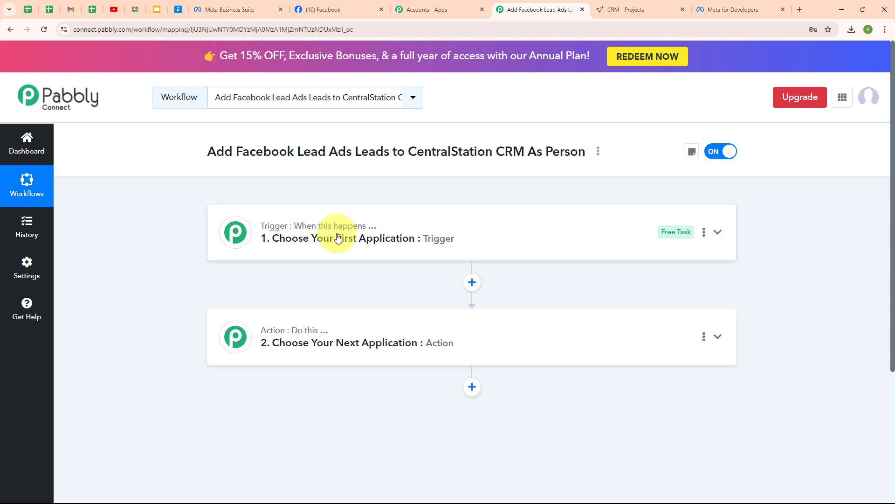
pyautogui.moveTo(245, 332)
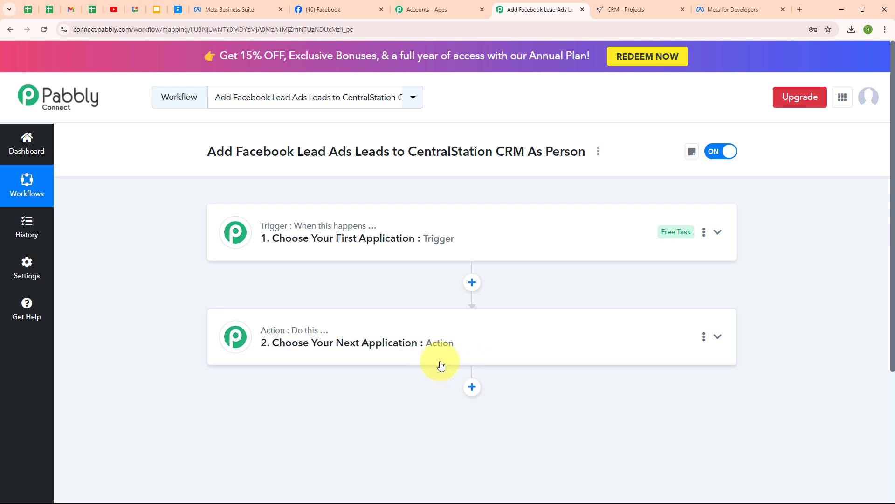
pyautogui.click(569, 239)
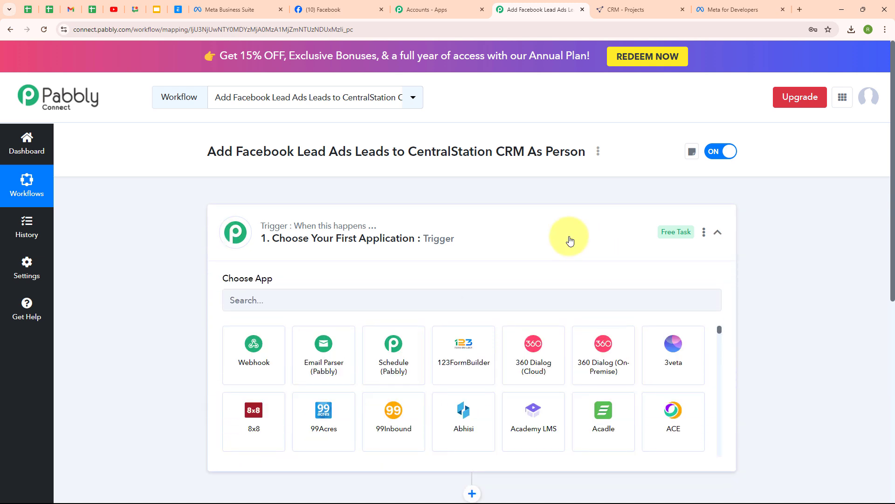
pyautogui.click(327, 299)
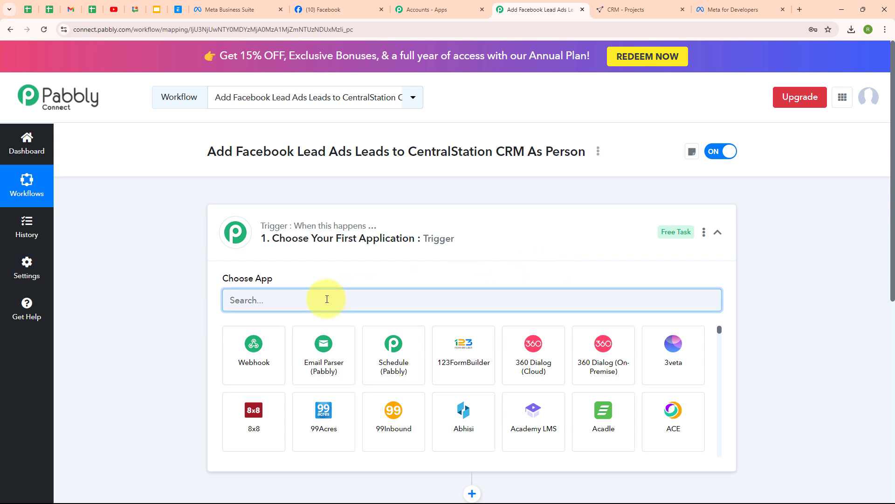
pyautogui.write('fa')
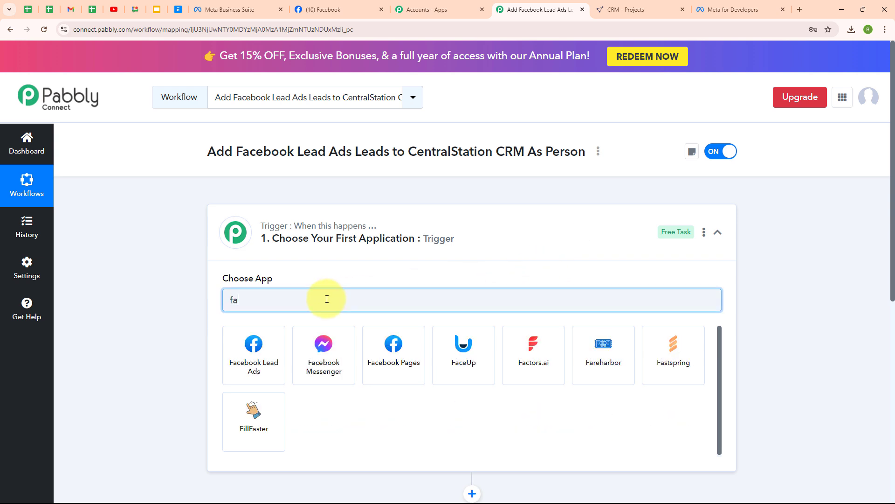
pyautogui.click(258, 347)
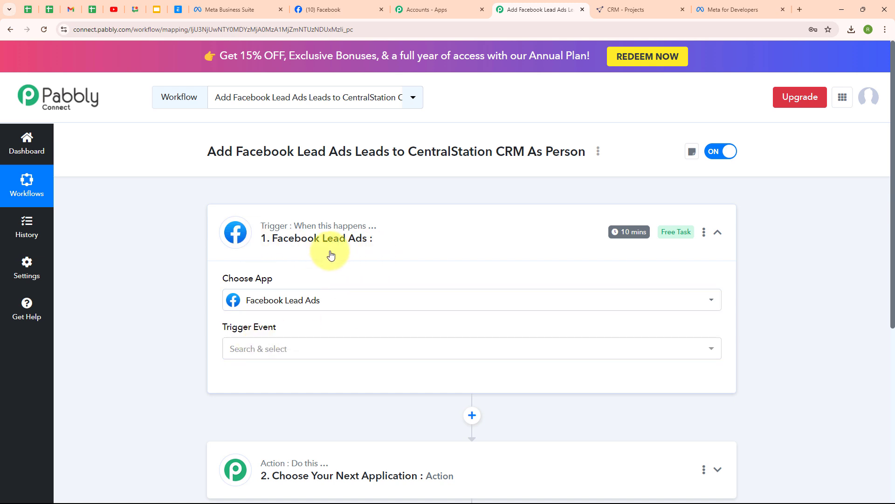
pyautogui.click(257, 348)
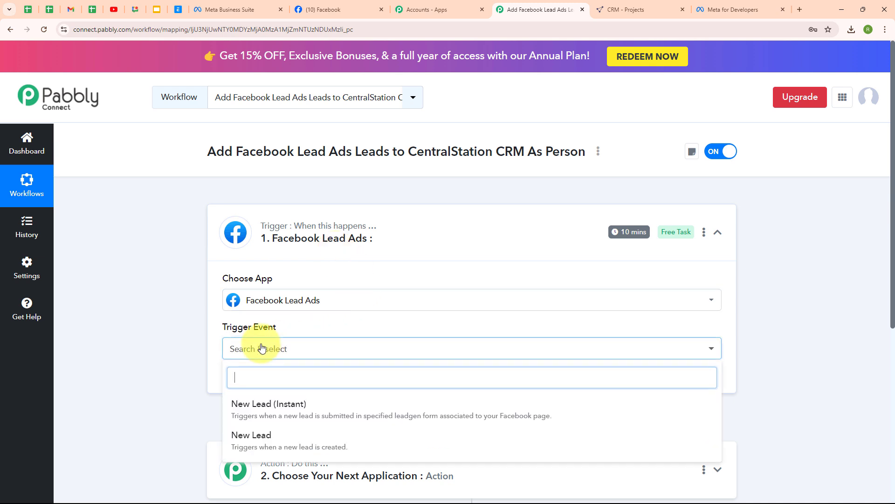
pyautogui.click(293, 406)
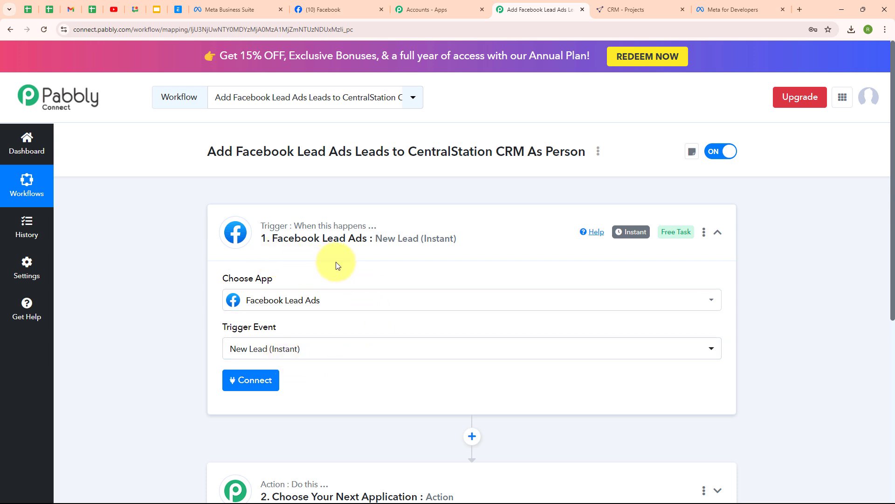
# - Add a new Facebook Lead Ads connection, authorizing it with the logged-in Facebook account
pyautogui.click(252, 380)
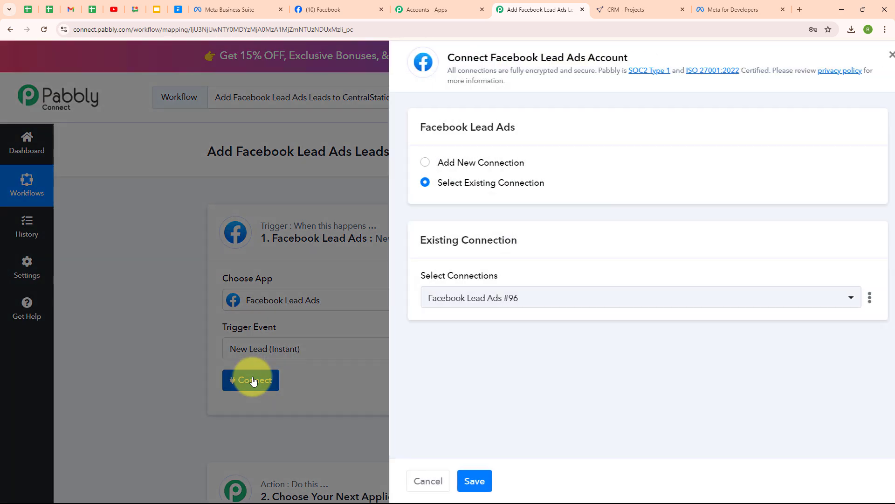
pyautogui.click(416, 164)
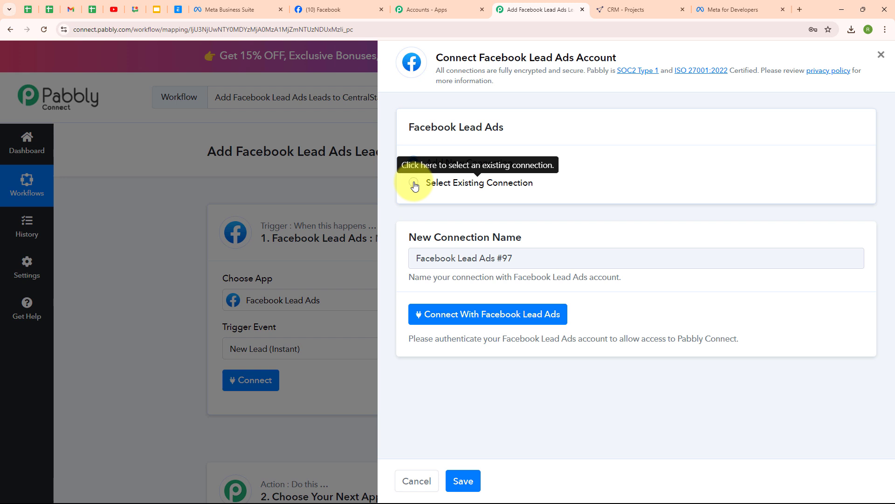
pyautogui.click(479, 319)
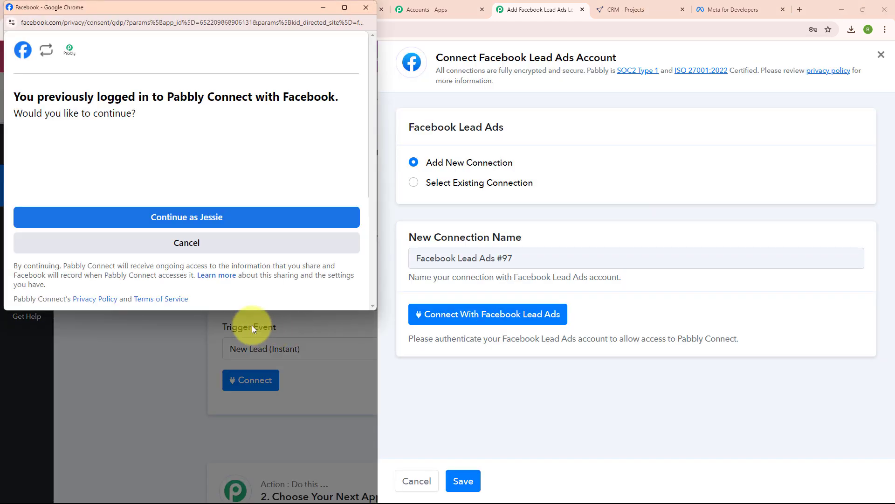
pyautogui.click(204, 227)
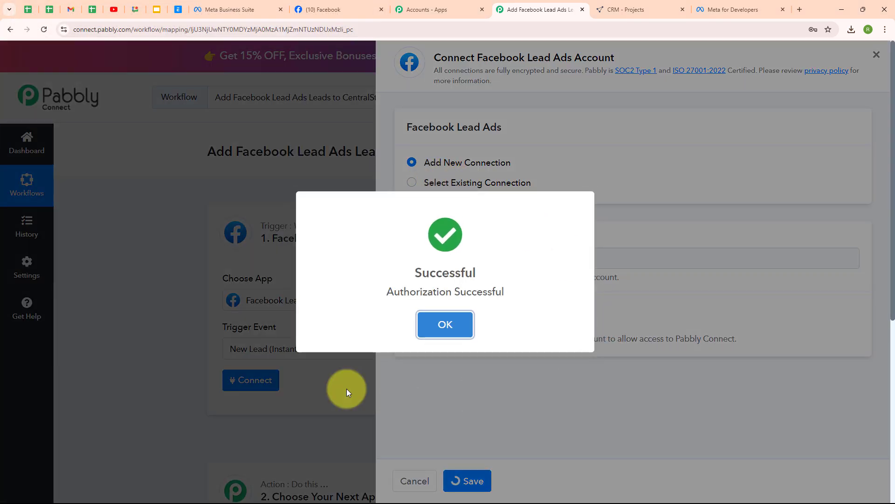
pyautogui.click(446, 324)
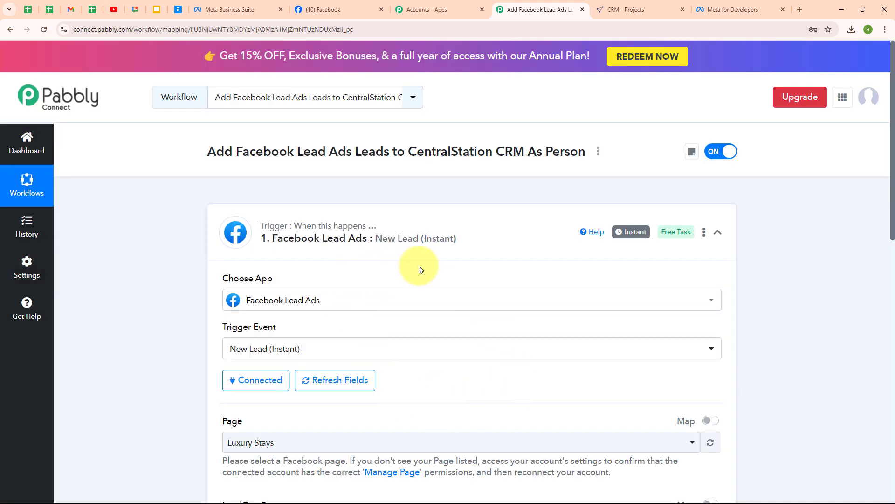
# - Check the Facebook page's name, Sports Elite Training Centre, in the Facebook tab
pyautogui.click(341, 5)
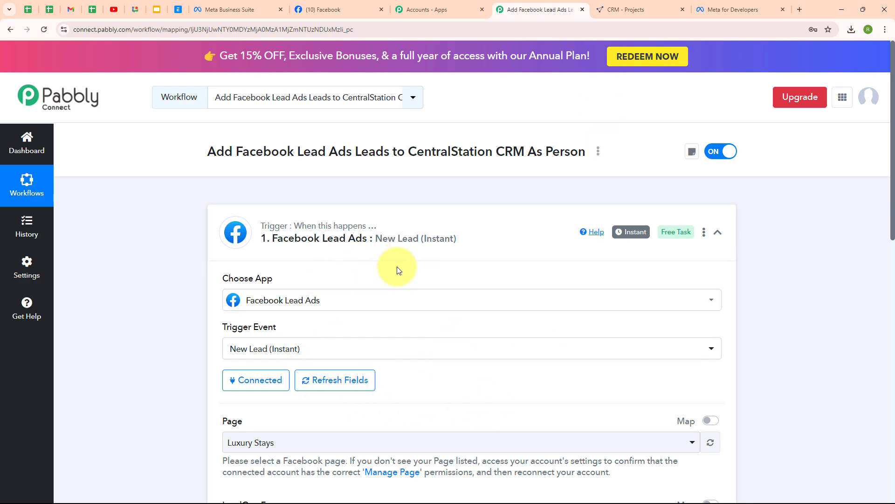
pyautogui.scroll(-3, 452, 379)
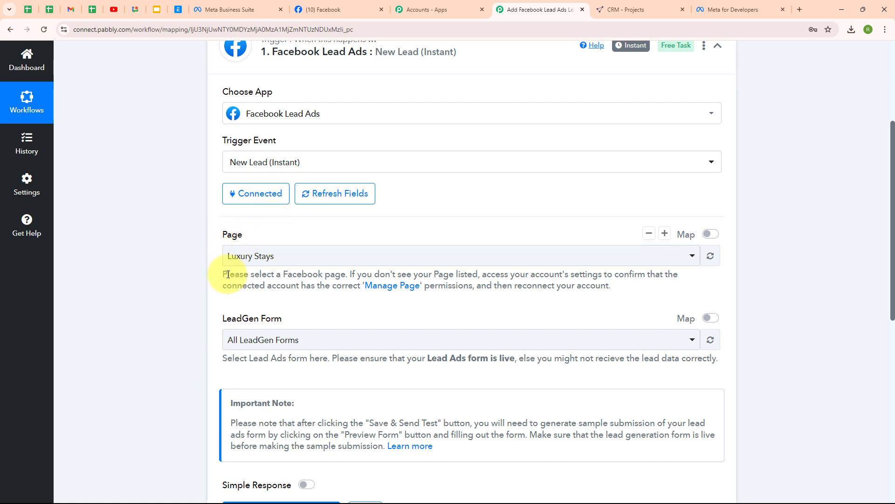
pyautogui.click(324, 9)
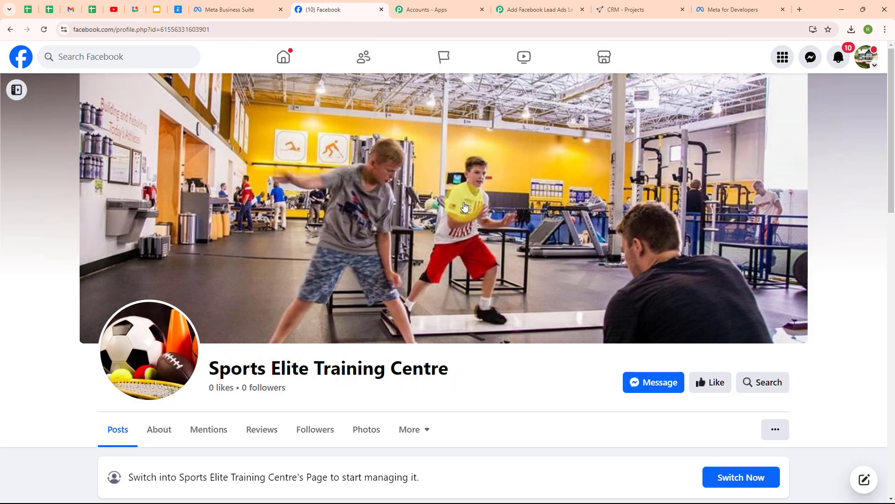
# - Search 'spo' to set the trigger page to Sports Elite Training Centre, then view the Meta lead forms
pyautogui.click(516, 8)
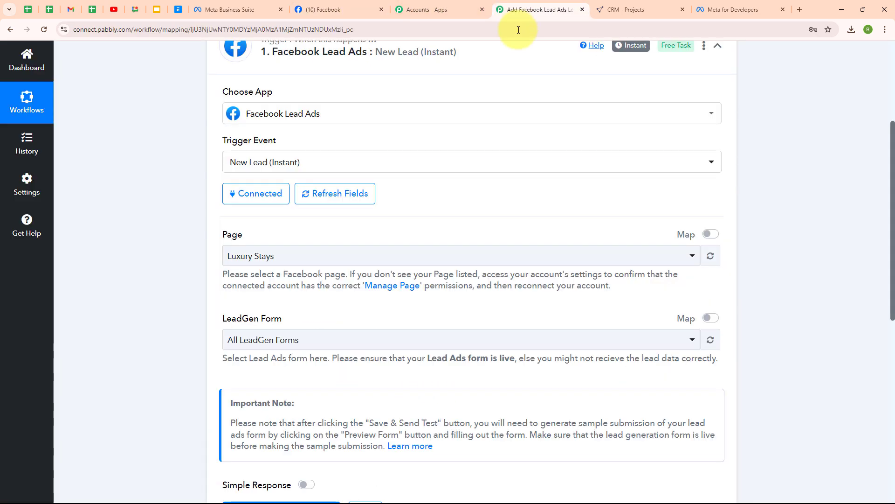
pyautogui.click(331, 257)
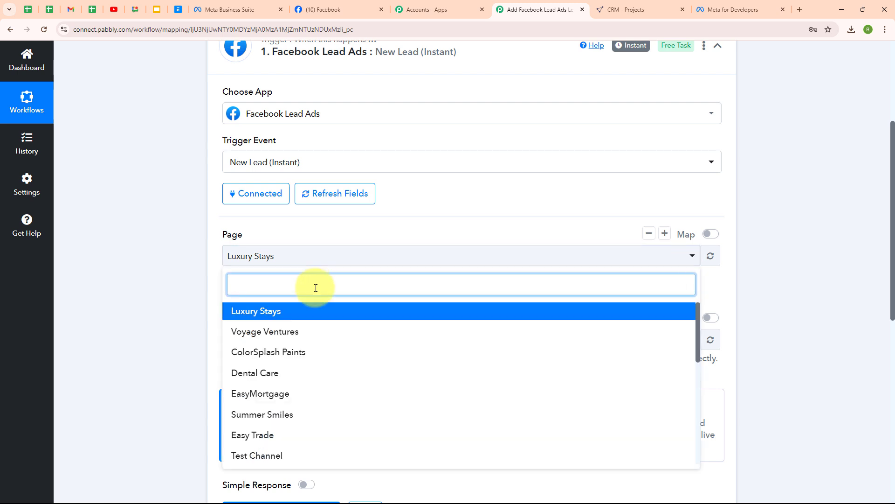
pyautogui.write('spo')
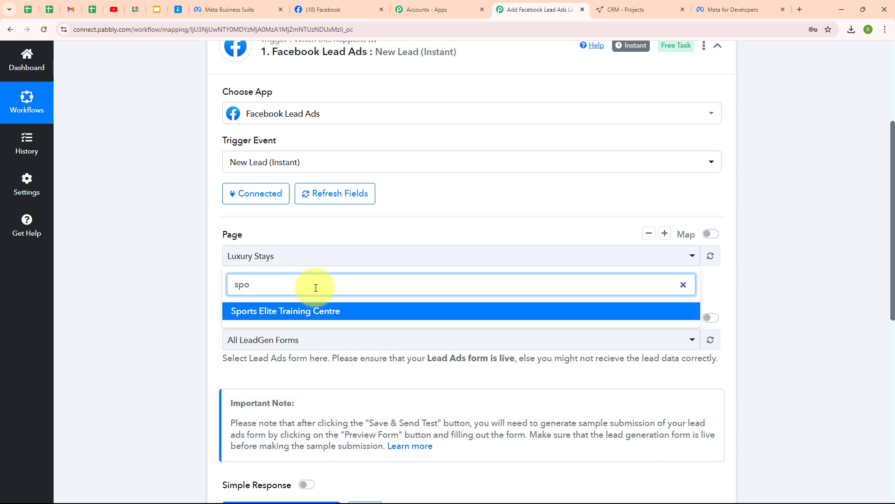
pyautogui.click(320, 311)
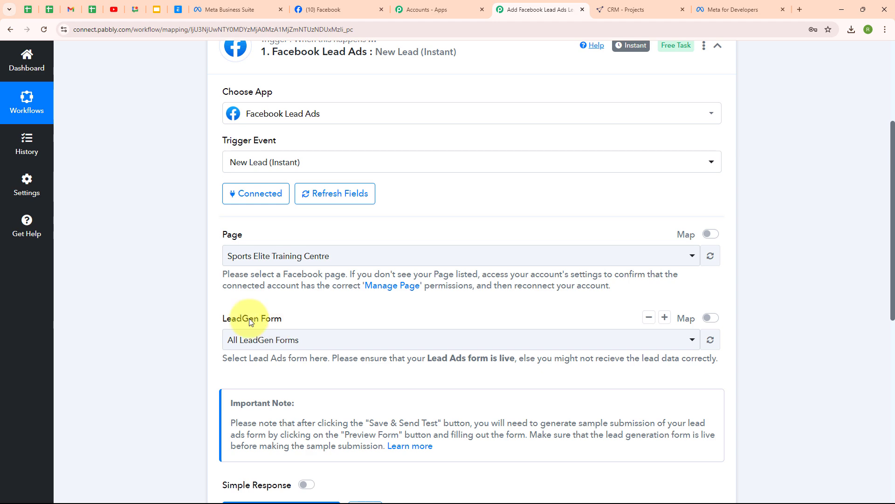
pyautogui.click(245, 5)
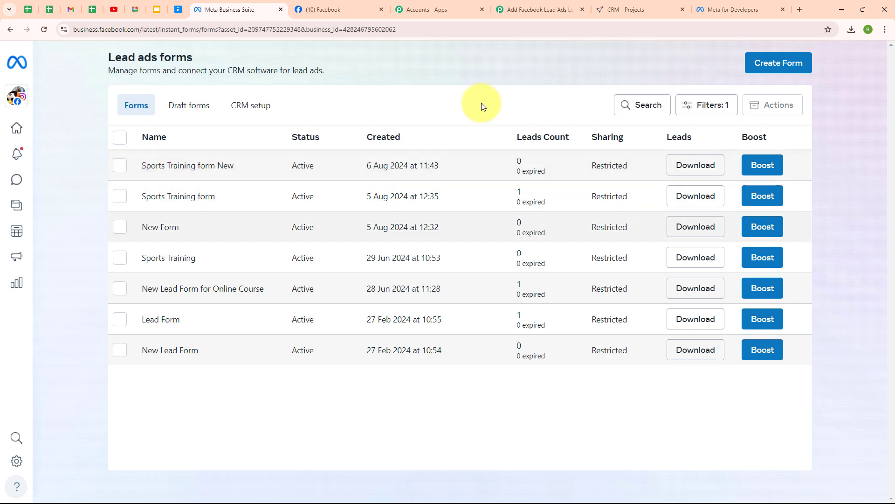
# - Choose Sports Training form New as the trigger's LeadGen Form and double-check the selection
pyautogui.click(536, 9)
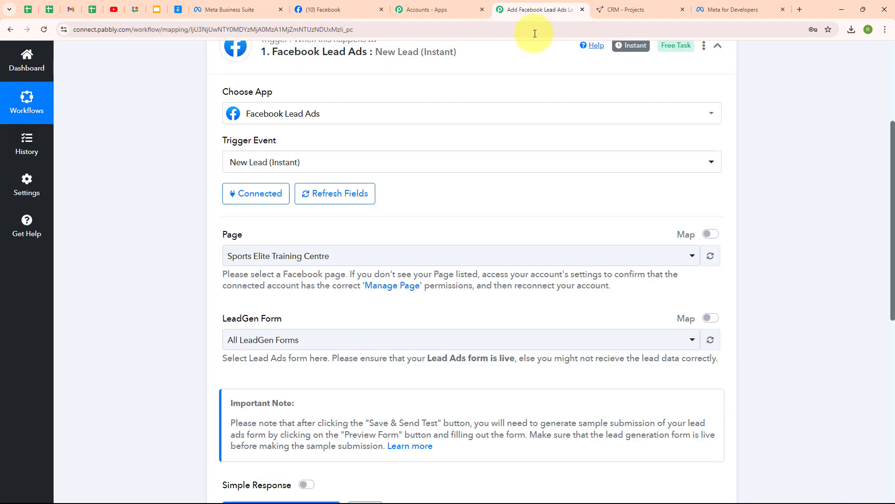
pyautogui.click(314, 344)
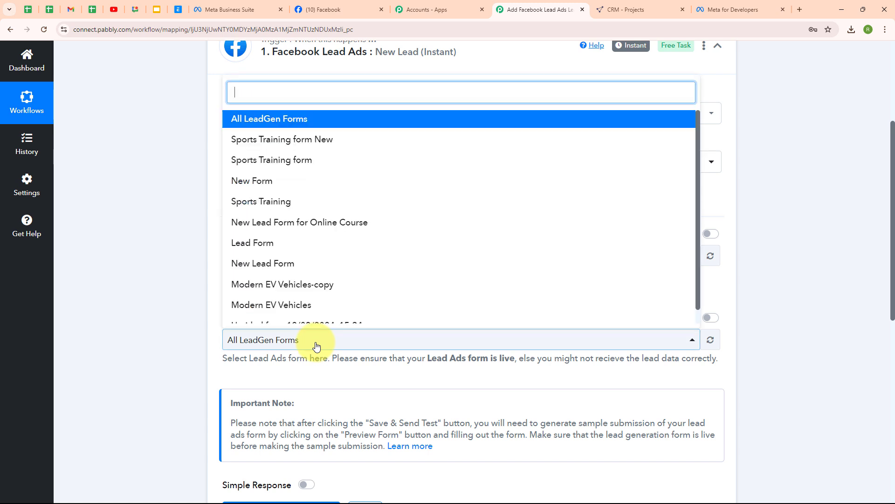
pyautogui.click(286, 139)
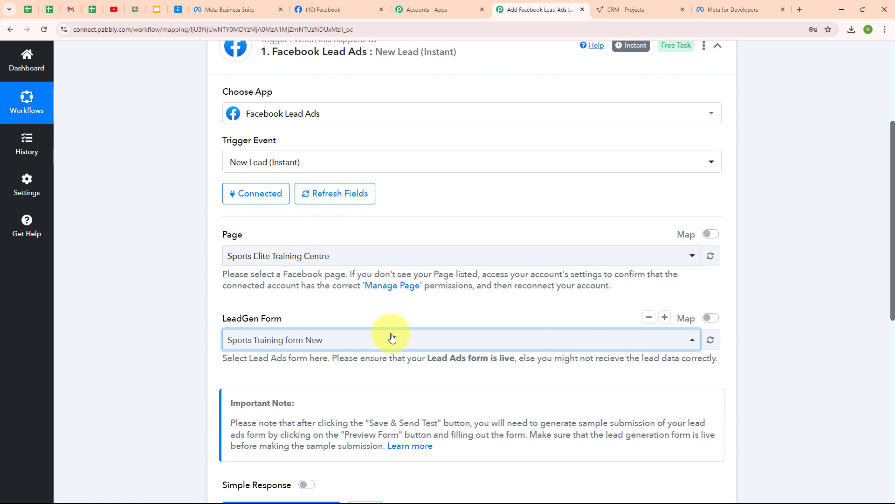
pyautogui.click(339, 345)
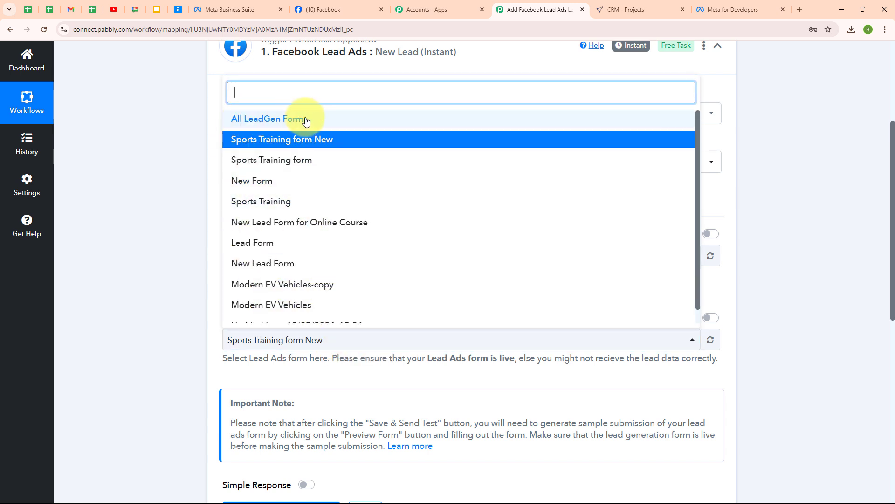
pyautogui.click(172, 133)
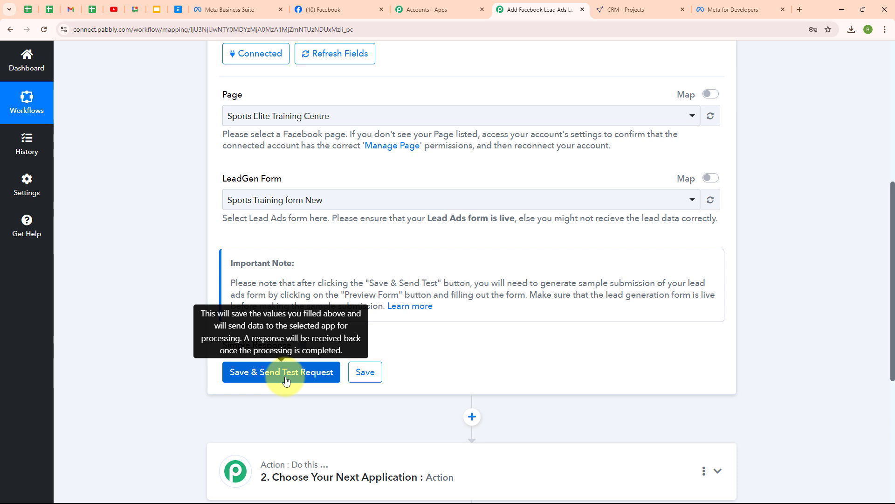
# - Save the trigger with a test request, then switch to the Meta for Developers tab
pyautogui.click(286, 380)
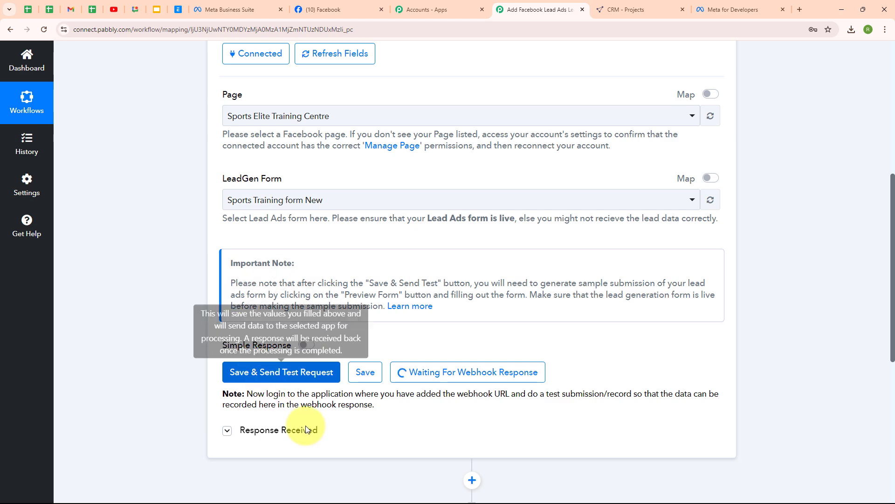
pyautogui.click(709, 9)
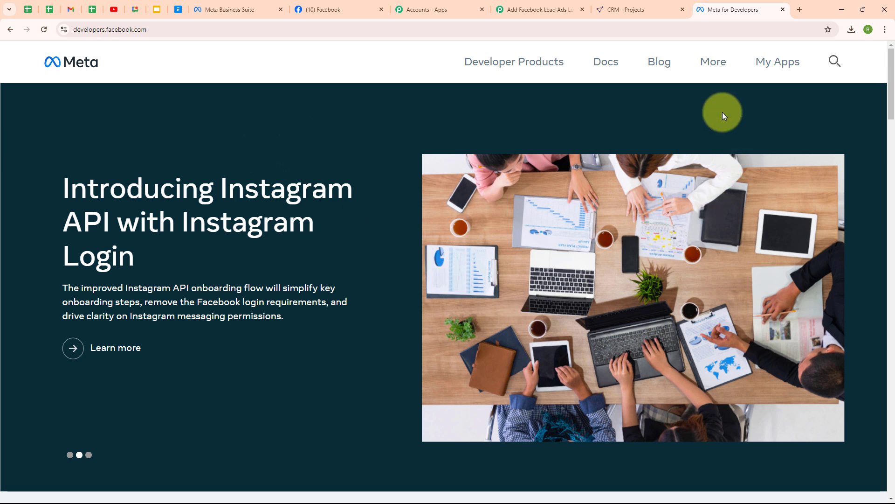
# - Go to the Meta for Developers tools page and open the Lead Ads Testing Tool
pyautogui.click(705, 72)
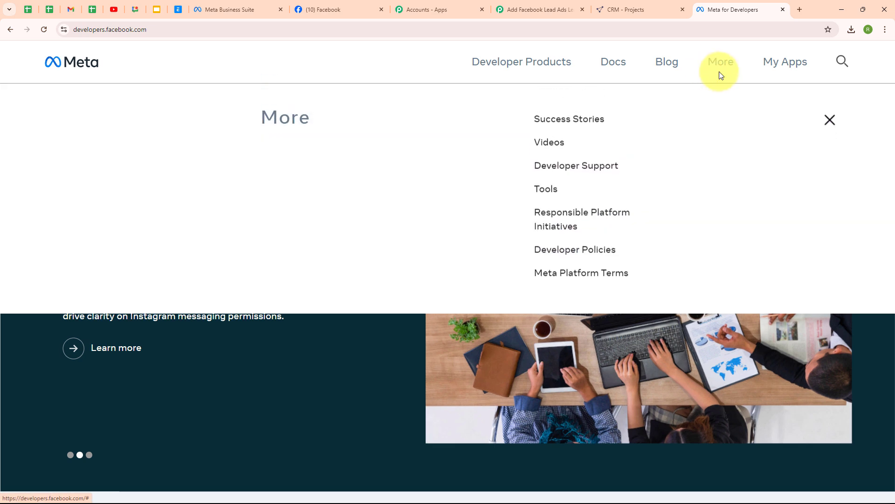
pyautogui.click(545, 192)
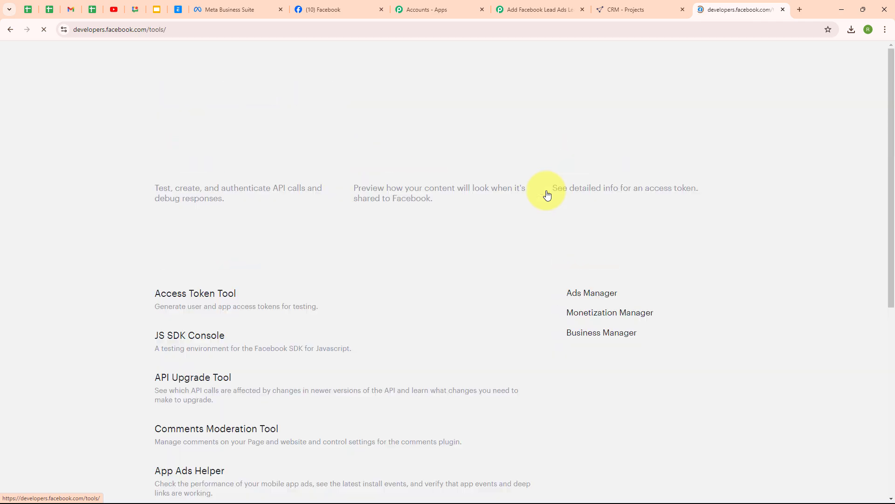
pyautogui.scroll(-5, 368, 270)
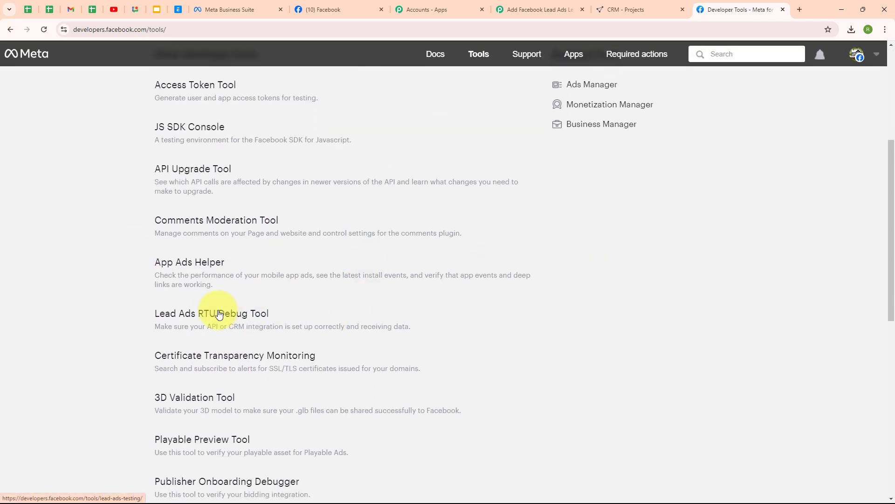
pyautogui.click(220, 314)
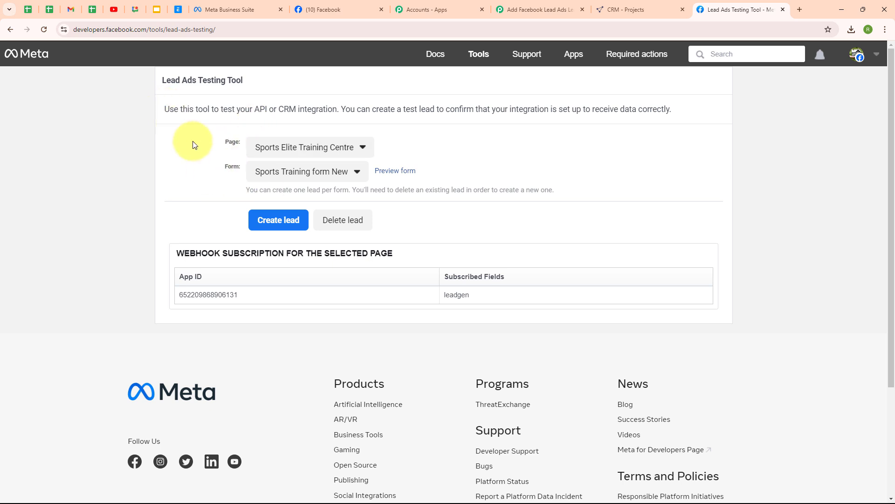
# - Select the Sports Elite Training Centre page and the Sports Training form New form
pyautogui.click(313, 155)
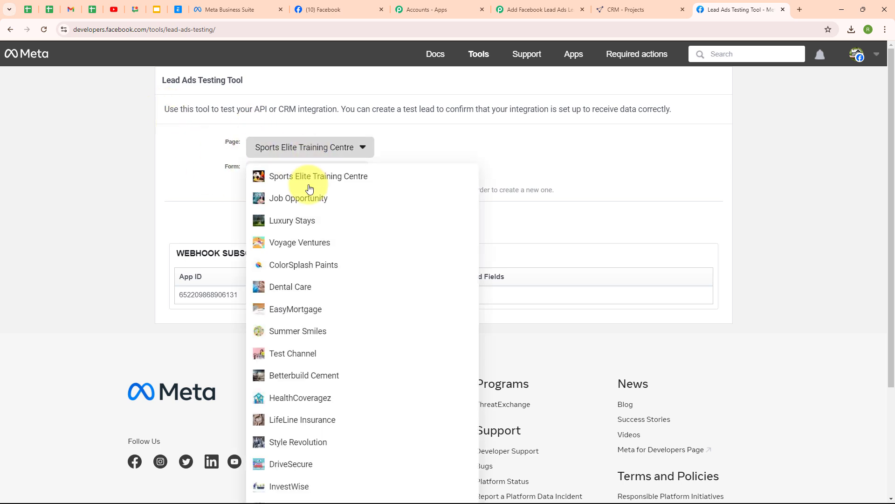
pyautogui.click(360, 184)
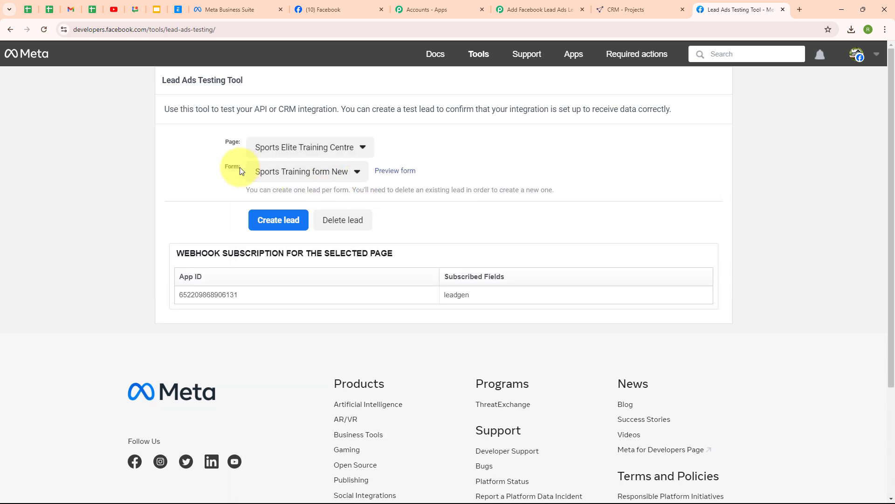
pyautogui.click(282, 172)
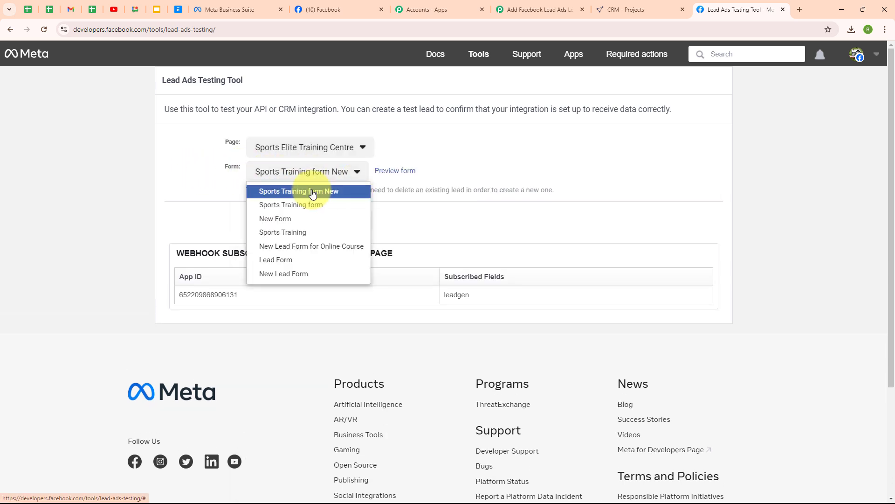
pyautogui.click(313, 192)
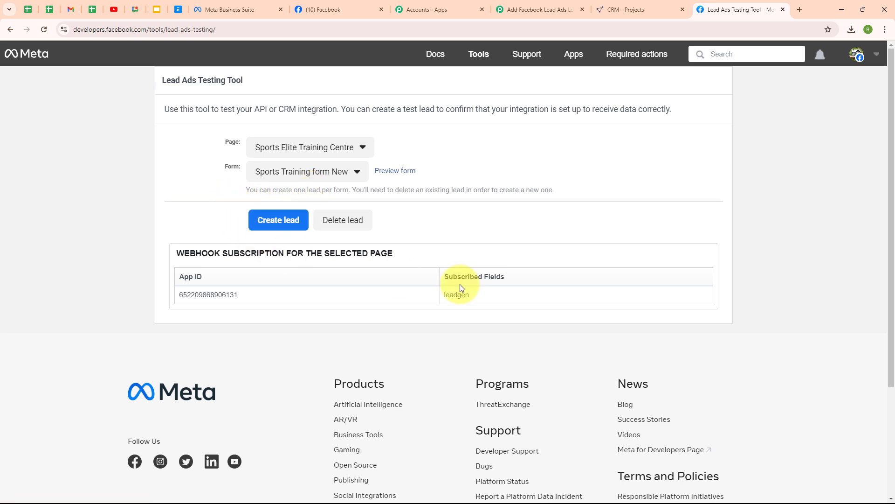
# - Preview the lead form and choose Group Training as program and Sports Performance as goal
pyautogui.click(407, 179)
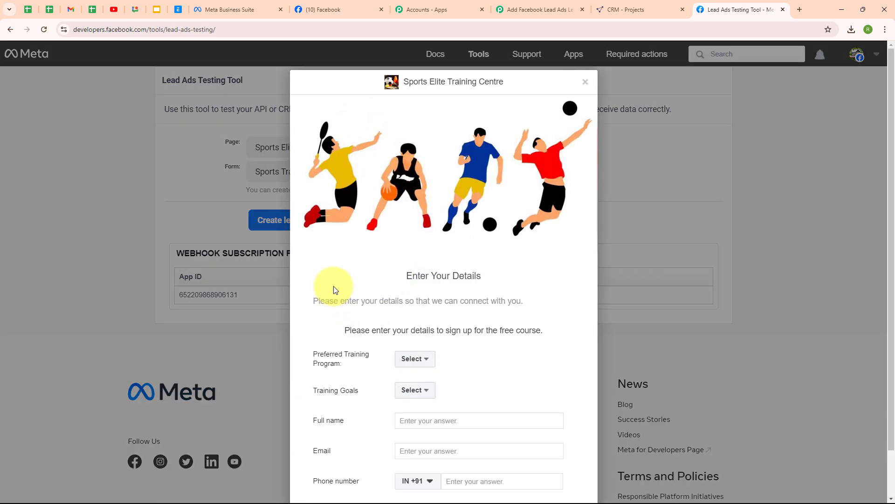
pyautogui.scroll(-1, 534, 329)
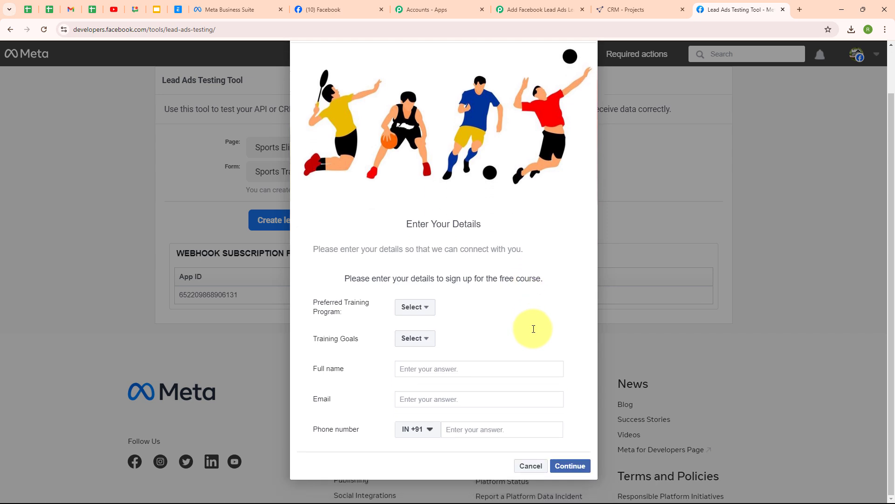
pyautogui.click(402, 308)
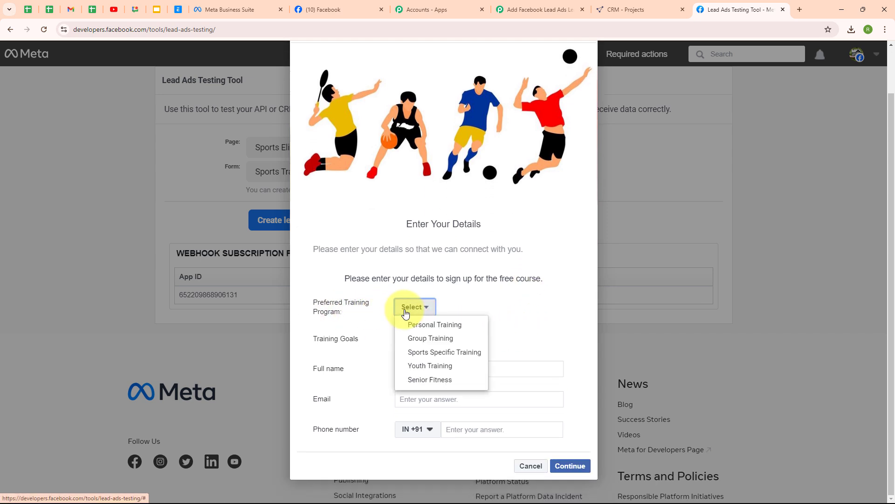
pyautogui.click(436, 338)
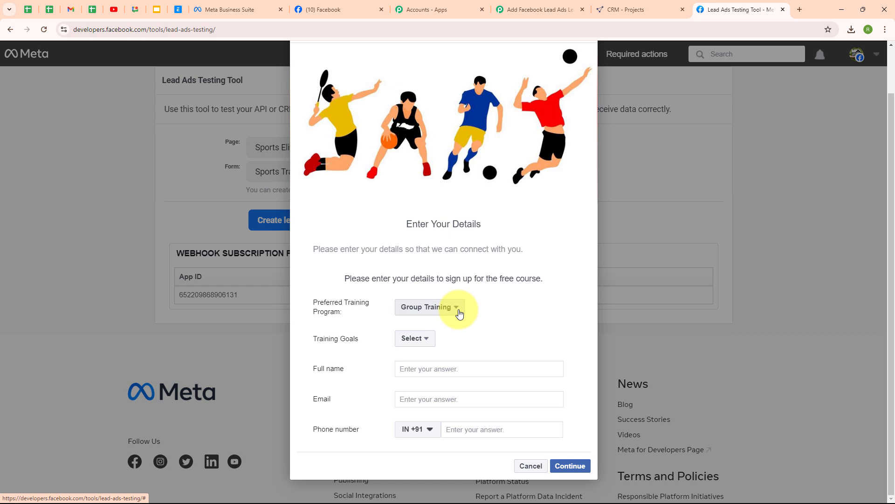
pyautogui.click(410, 338)
pyautogui.click(425, 386)
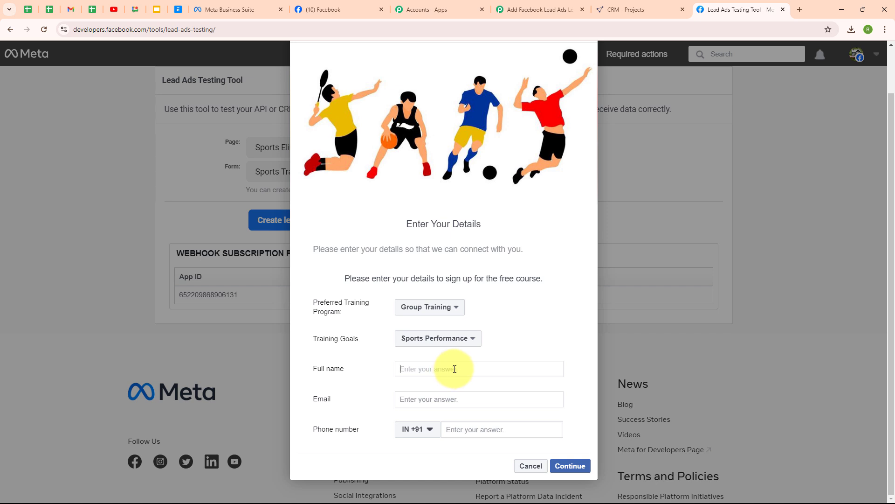
# - Fill in Full name 'Dummy Lead', a test email and phone number, then submit the lead
pyautogui.write('Dummy Lead')
pyautogui.click(445, 399)
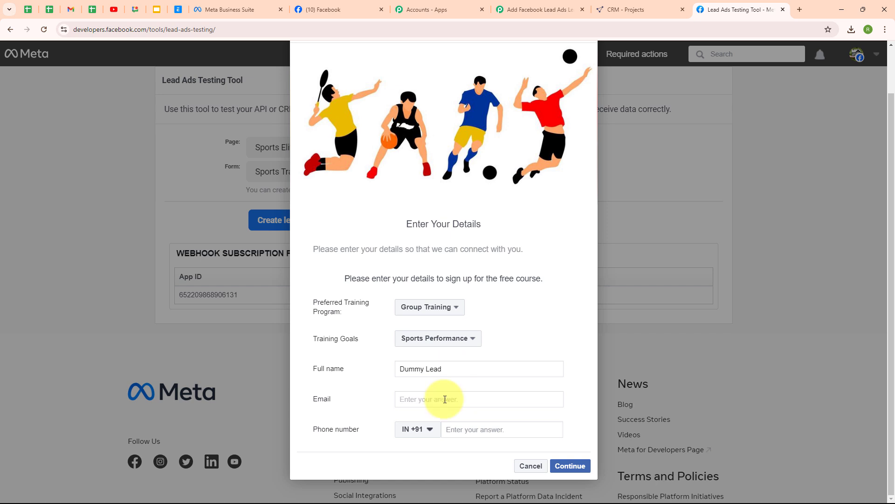
pyautogui.click(498, 432)
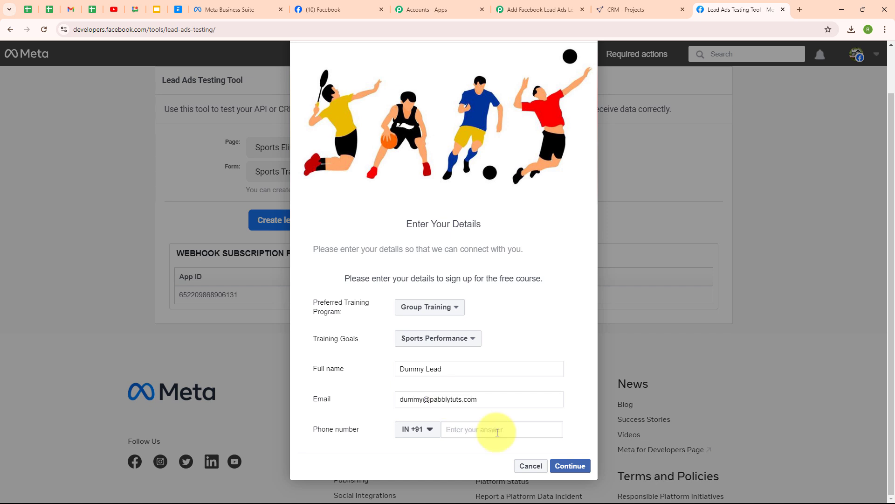
pyautogui.write('70000 00000')
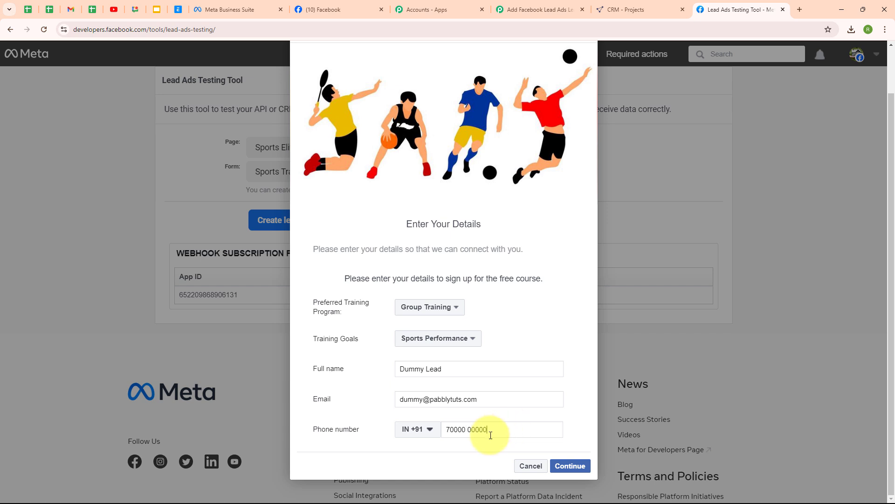
pyautogui.click(584, 472)
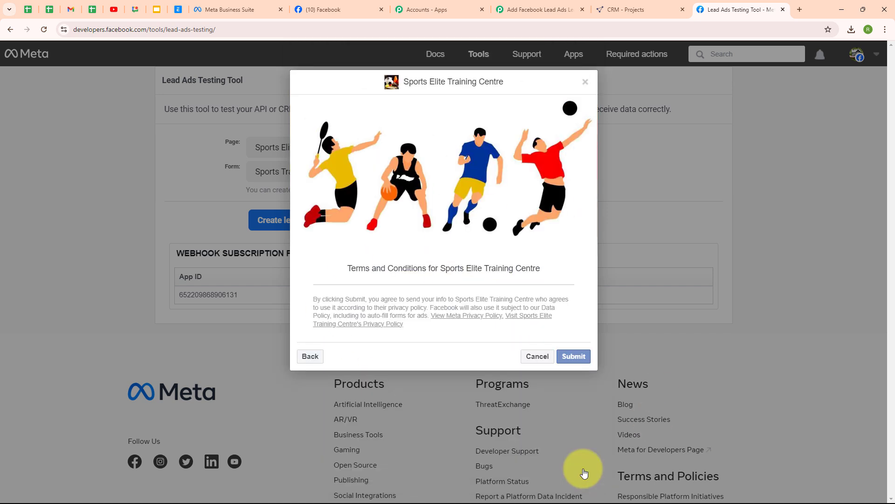
pyautogui.click(573, 356)
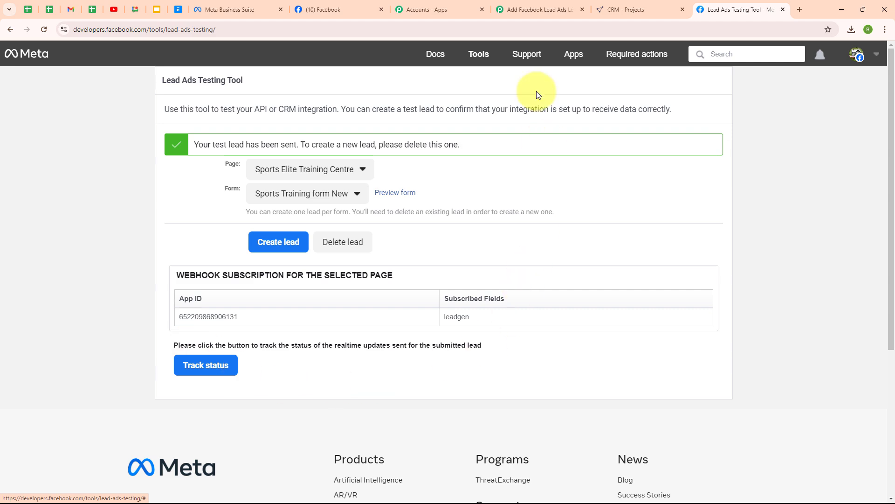
# - Back in the Pabbly workflow, scroll through Response A's group_training, sports_performance and contact fields
pyautogui.click(523, 13)
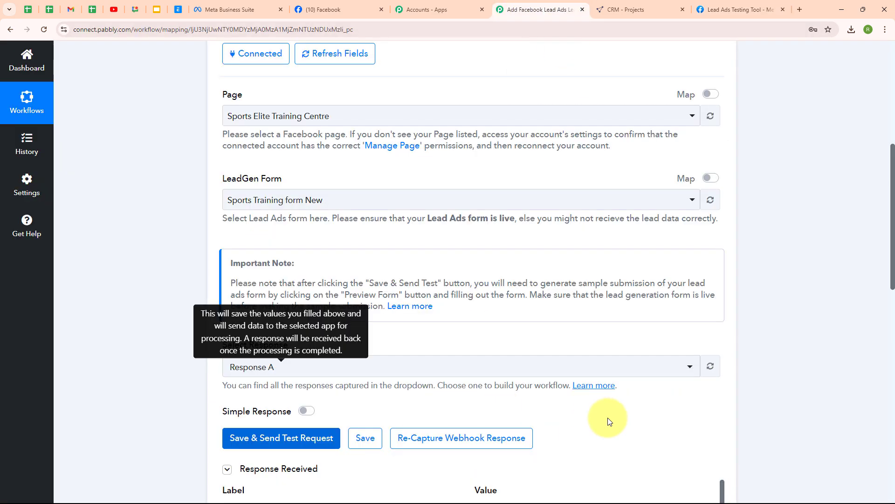
pyautogui.scroll(-3, 617, 417)
pyautogui.scroll(-3, 617, 417)
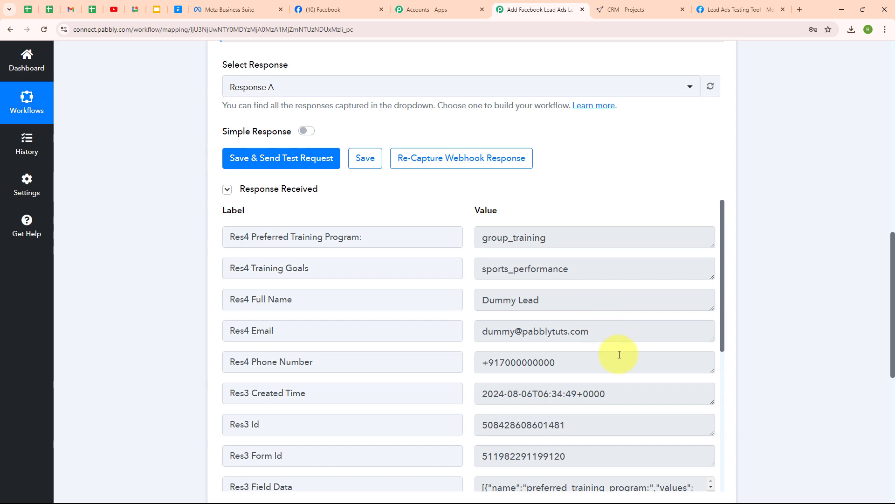
pyautogui.scroll(-3, 578, 418)
pyautogui.scroll(-2, 580, 417)
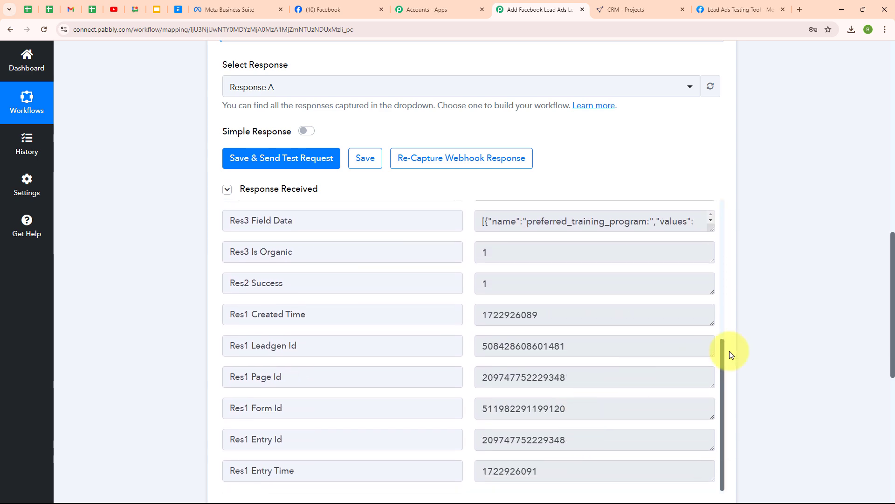
pyautogui.scroll(7, 793, 335)
pyautogui.scroll(5, 788, 334)
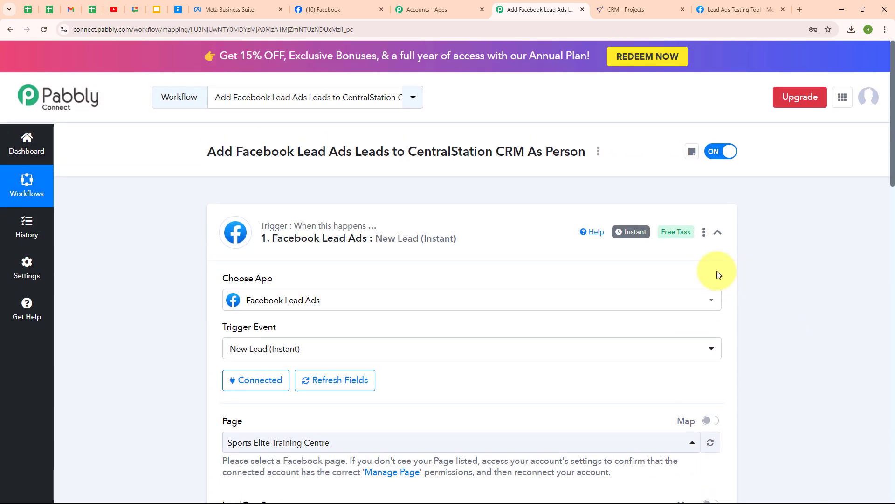
# - Collapse the trigger, search 'centr' for CentralStation CRM as action app, and choose Create a Person
pyautogui.click(717, 234)
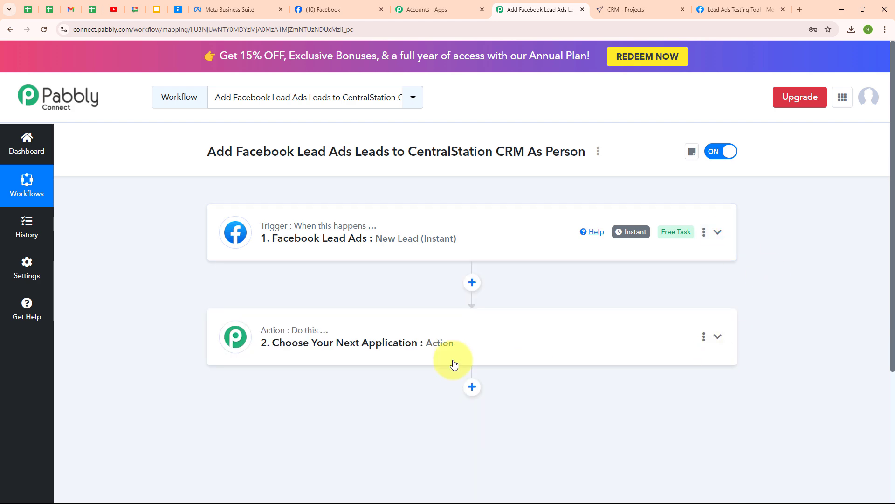
pyautogui.click(316, 340)
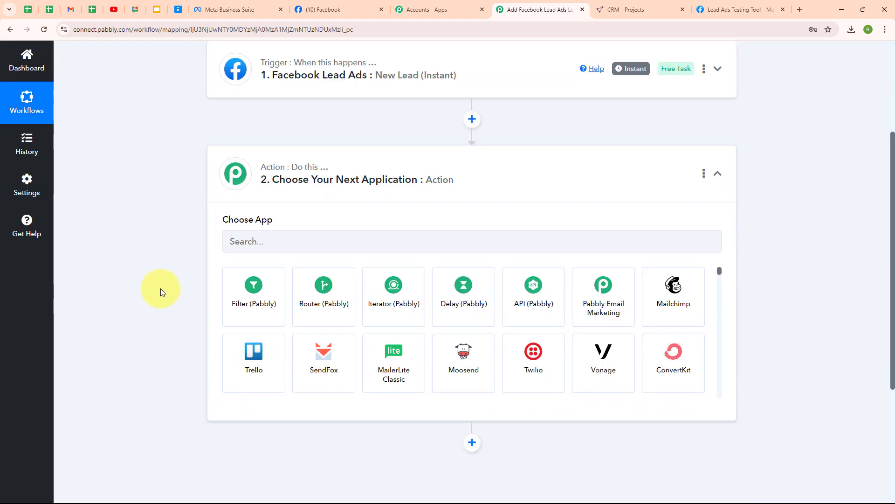
pyautogui.click(293, 233)
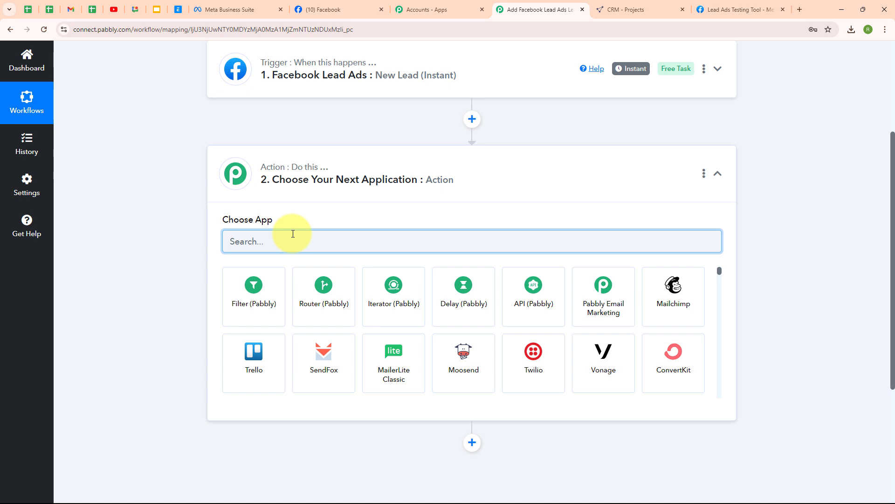
pyautogui.write('centr')
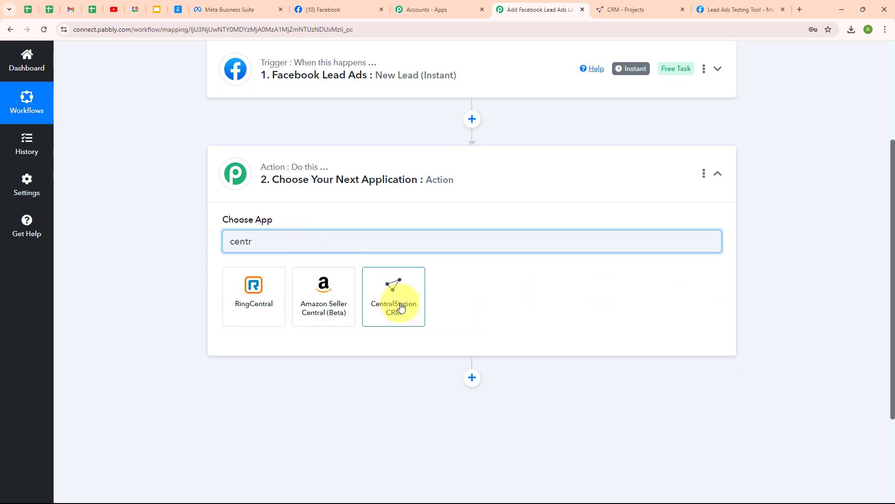
pyautogui.click(401, 307)
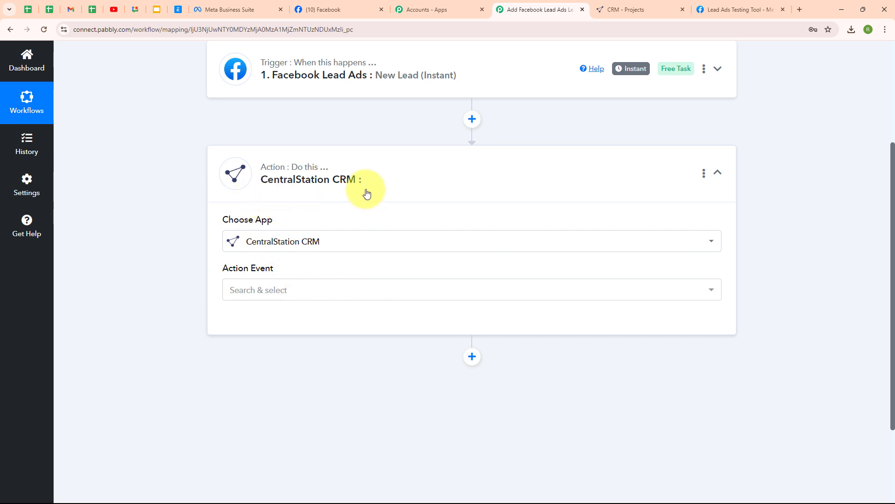
pyautogui.click(272, 304)
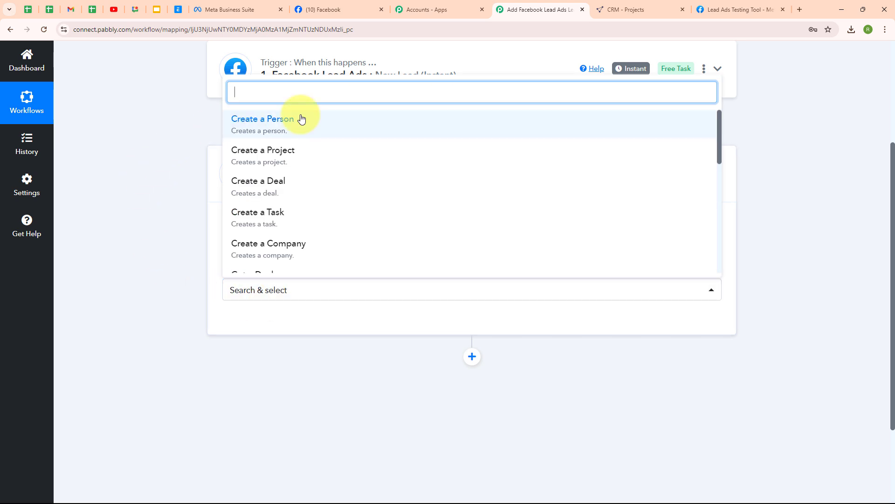
pyautogui.click(302, 119)
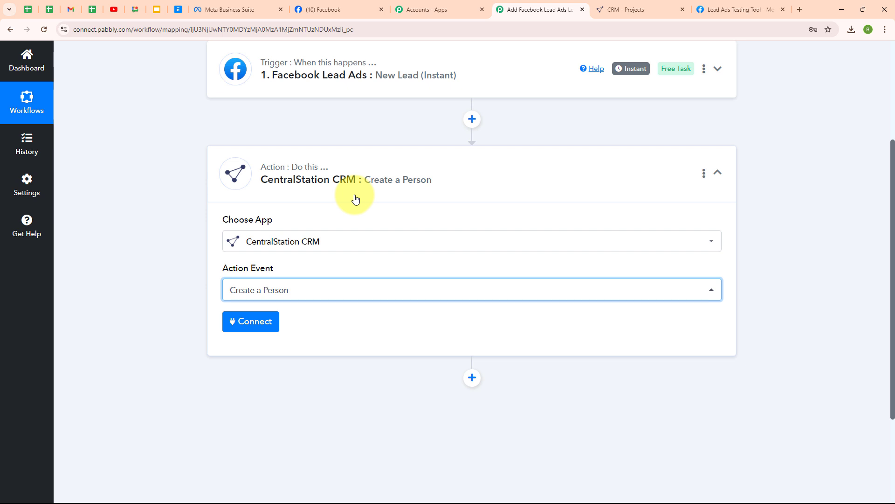
# - Start adding a new connection, CentralStation CRM #3, and read the API Key help text
pyautogui.click(248, 319)
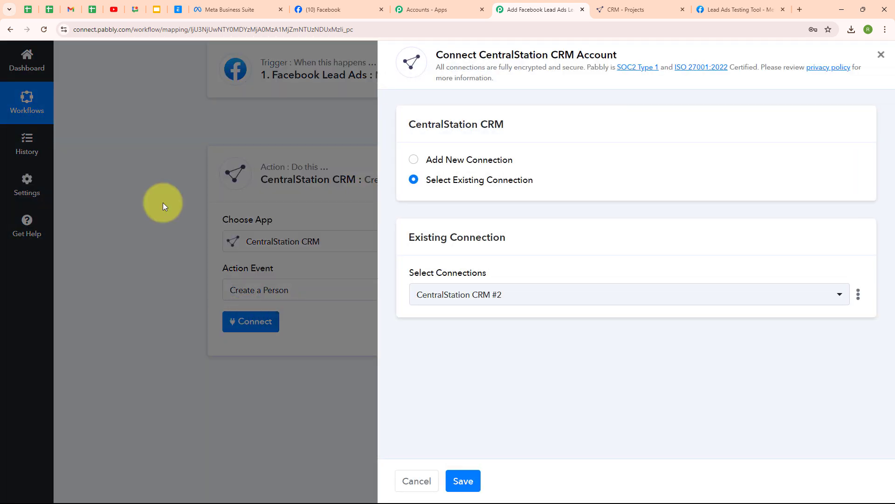
pyautogui.click(414, 164)
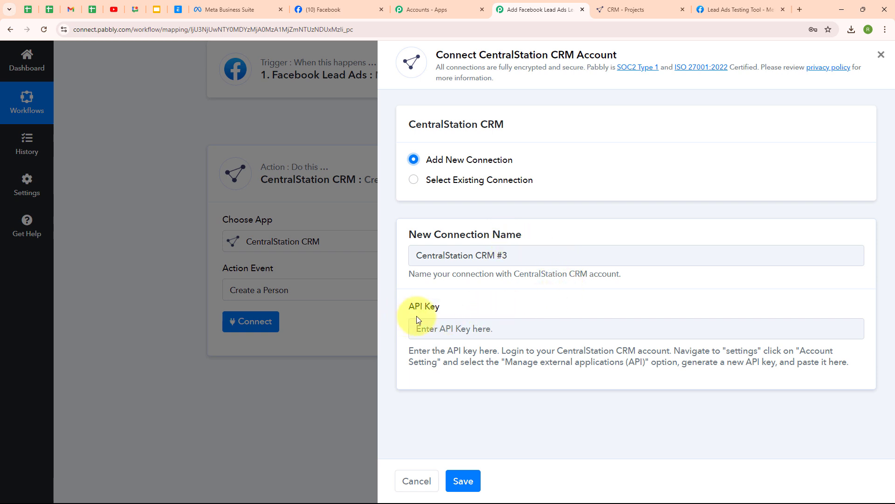
pyautogui.moveTo(418, 350); pyautogui.dragTo(628, 399)
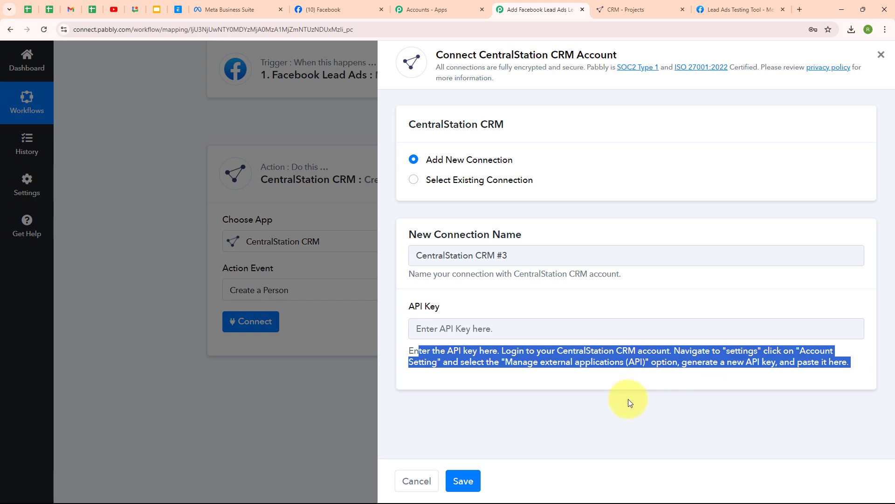
pyautogui.click(628, 399)
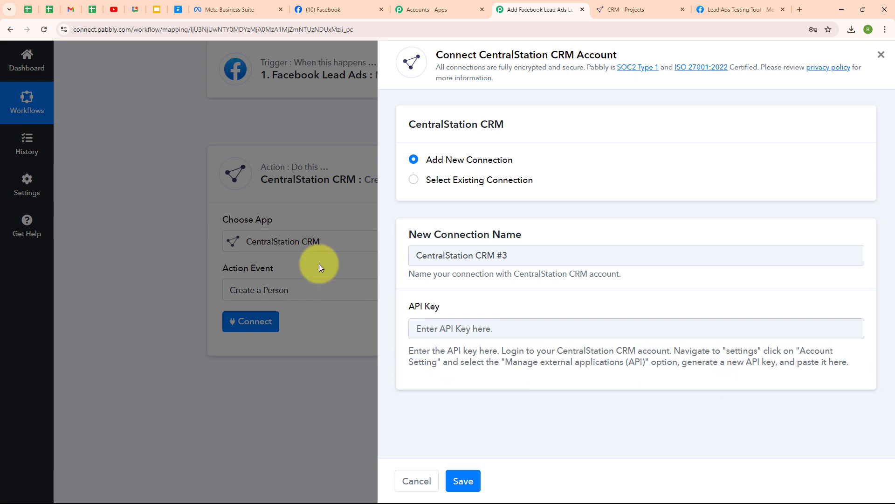
# - In CentralStation CRM Account settings, create a new API token under external applications and select it
pyautogui.click(610, 4)
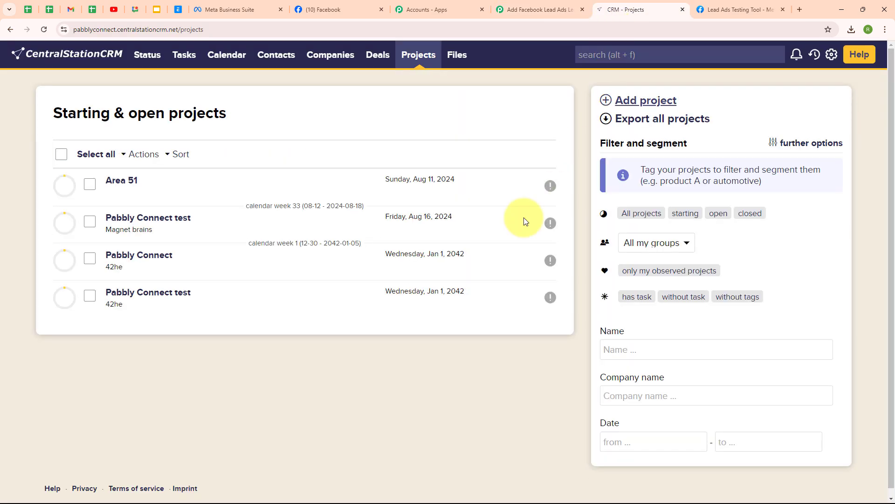
pyautogui.click(833, 55)
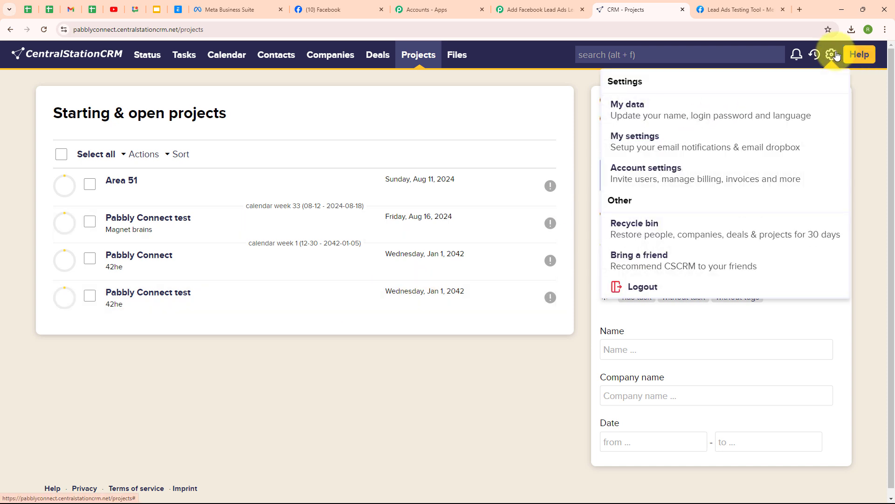
pyautogui.click(650, 180)
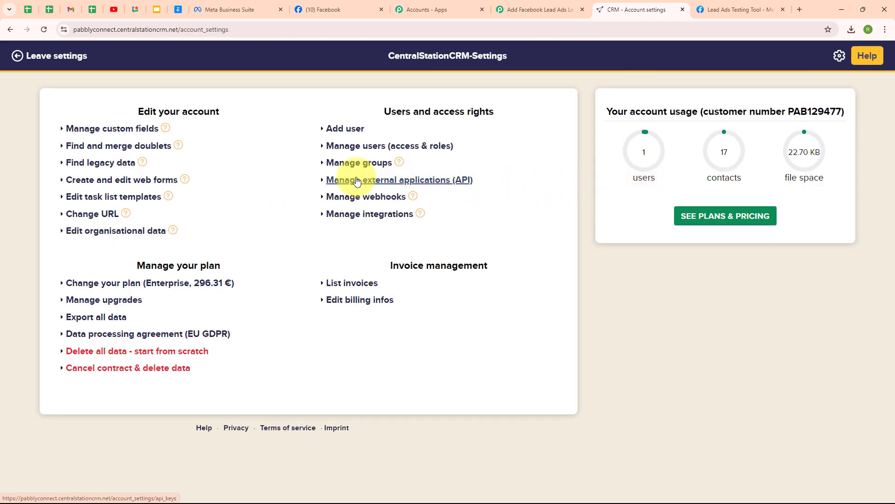
pyautogui.click(399, 180)
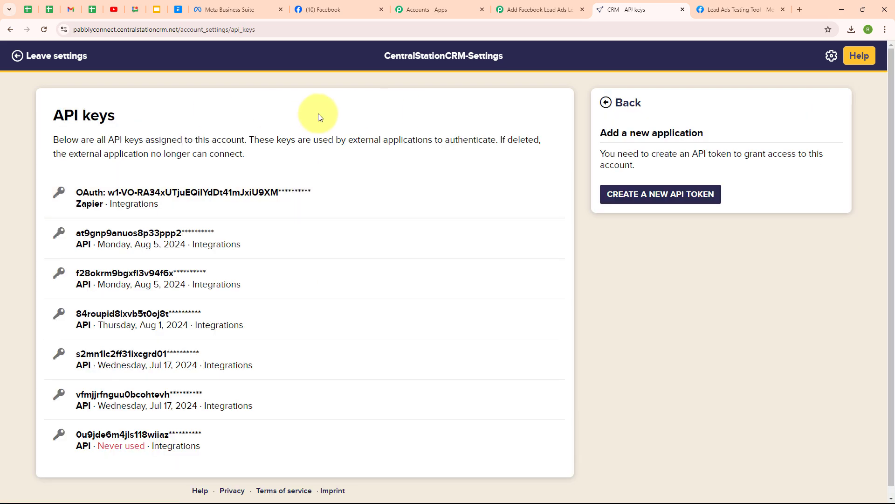
pyautogui.click(683, 204)
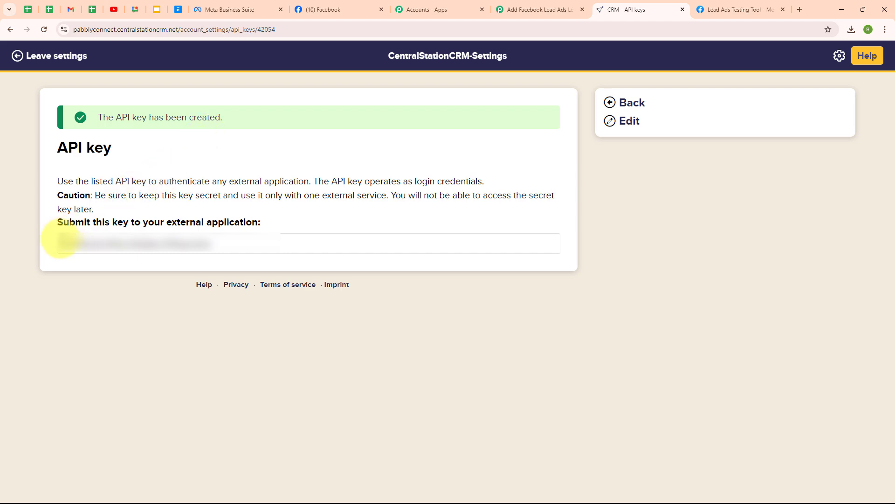
pyautogui.moveTo(60, 242); pyautogui.dragTo(270, 252)
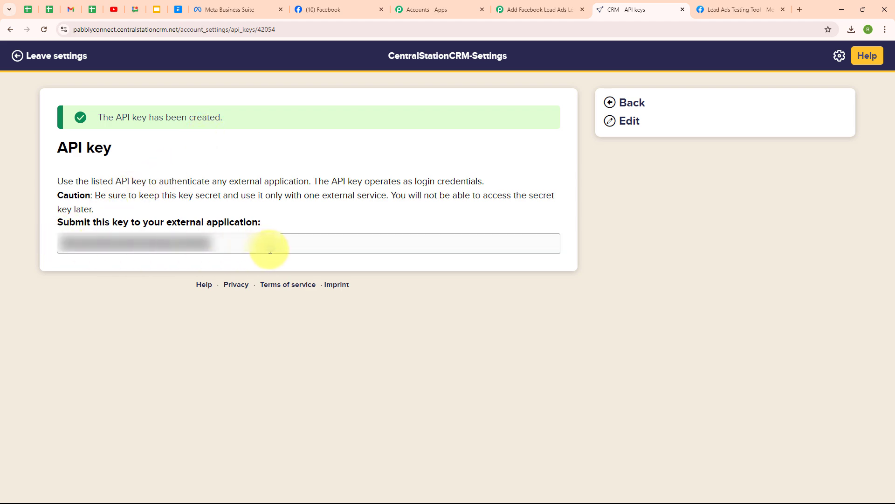
# - Paste the copied API key into the Pabbly connection's API Key field and save it
pyautogui.click(566, 8)
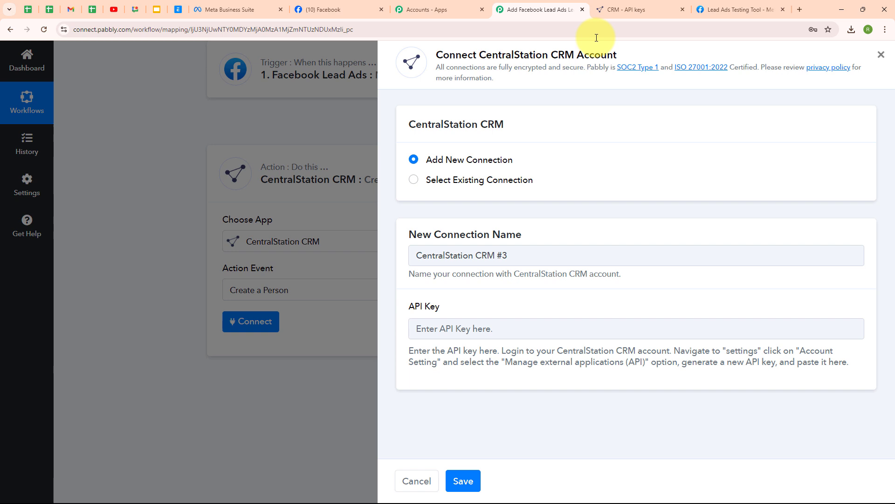
pyautogui.click(437, 330)
pyautogui.hotkey('ctrl', 'v')
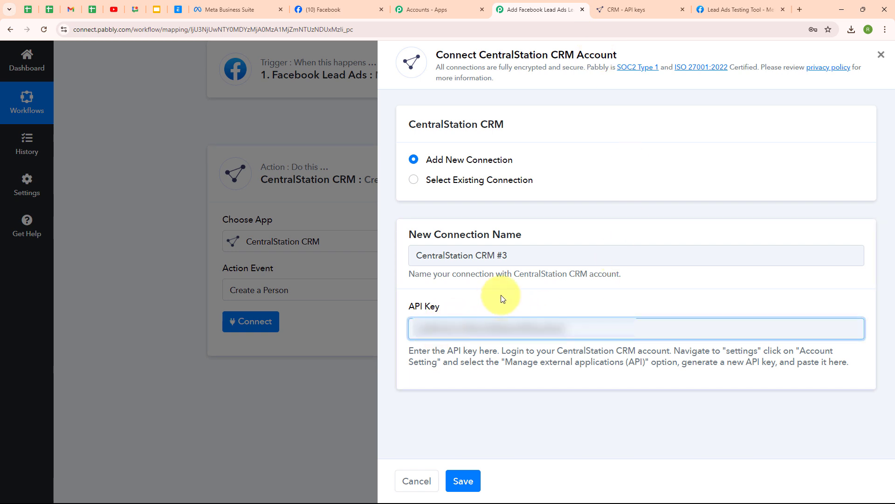
pyautogui.click(500, 297)
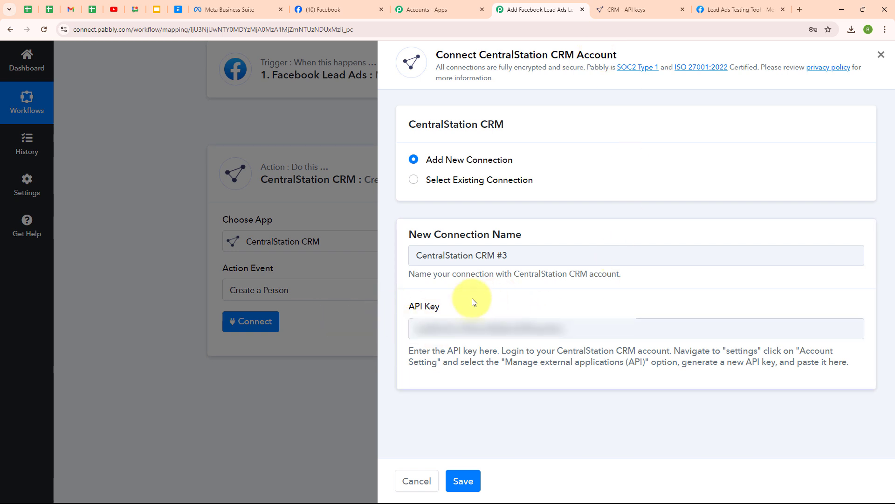
pyautogui.click(470, 482)
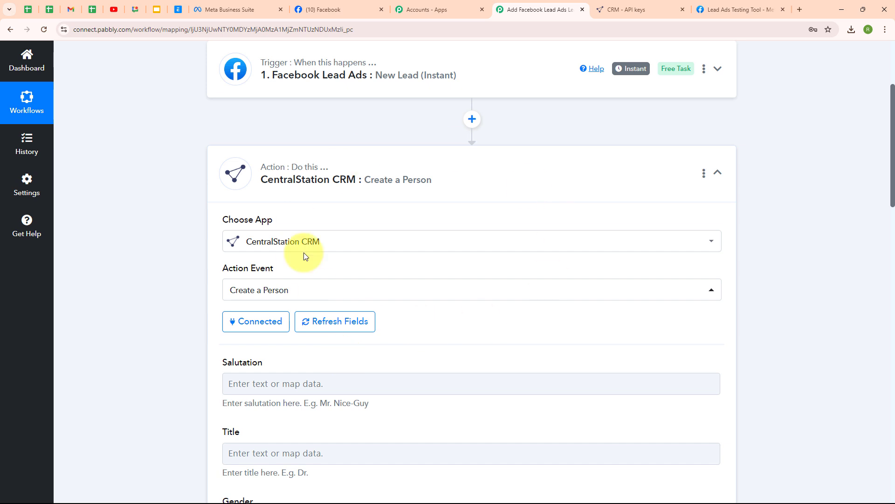
# - Map the Facebook lead's Full Name into the person's Name field
pyautogui.scroll(-4, 551, 322)
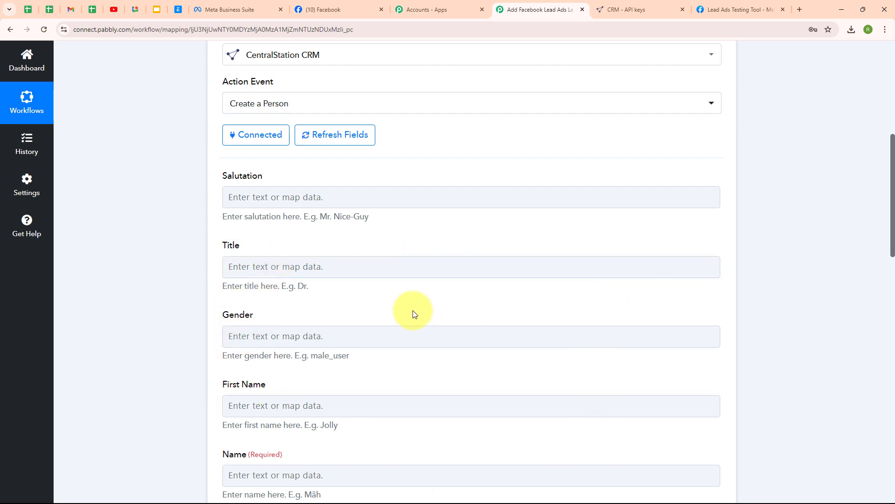
pyautogui.scroll(-4, 550, 372)
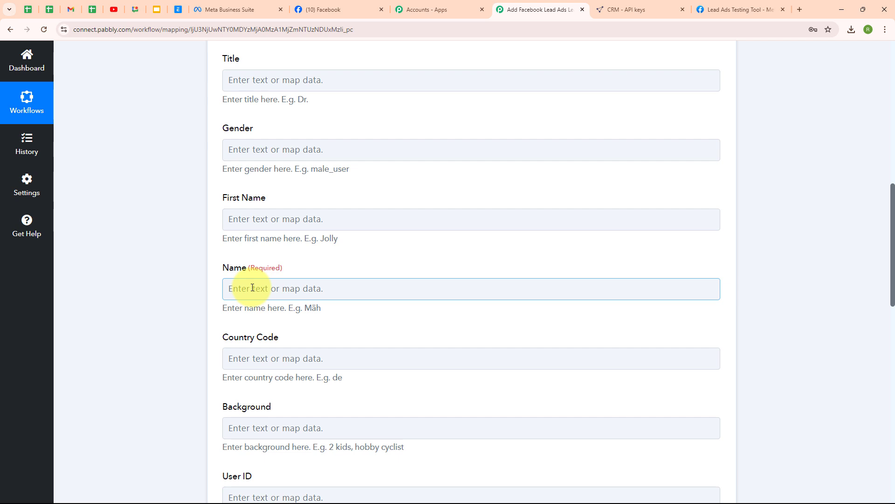
pyautogui.click(237, 288)
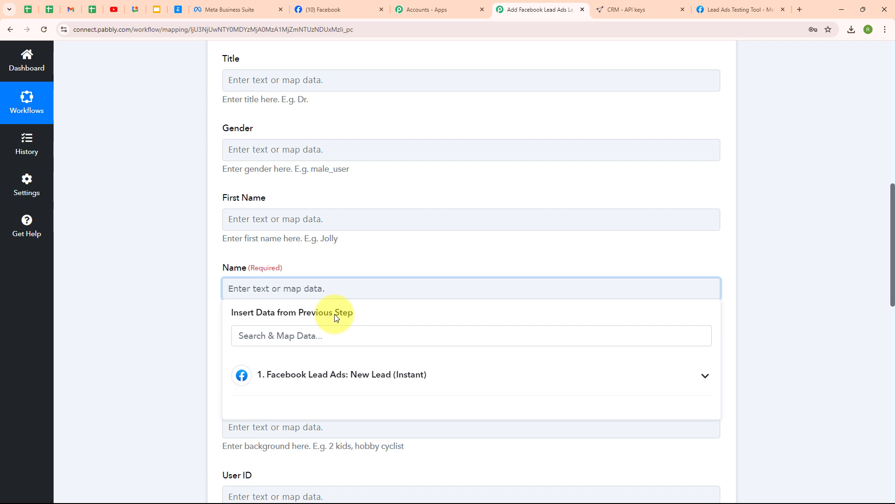
pyautogui.click(399, 389)
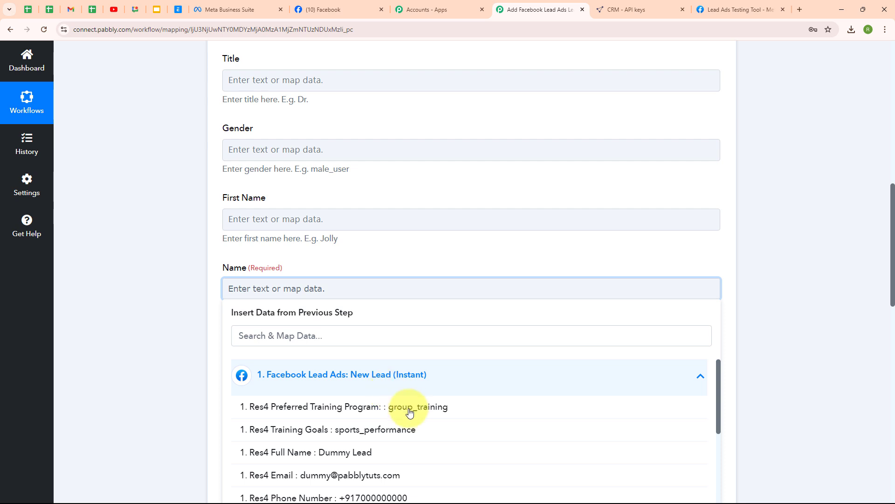
pyautogui.click(385, 461)
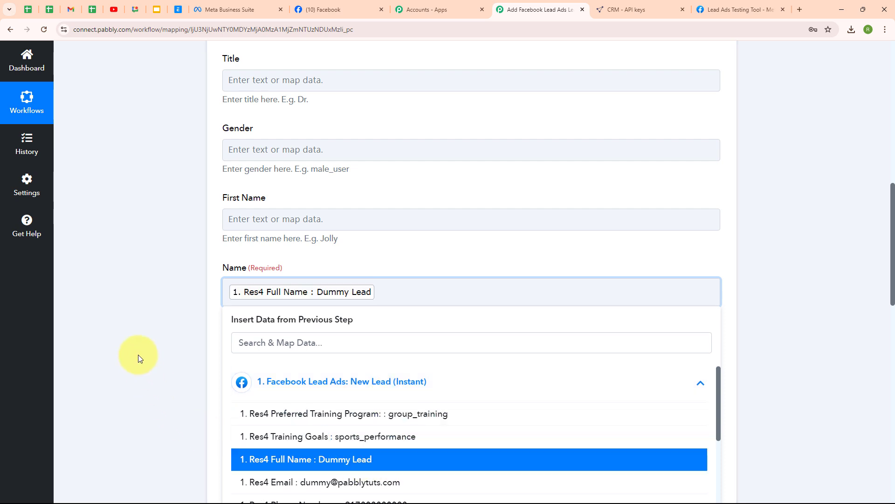
pyautogui.click(125, 333)
# - Map the lead's Phone Number into the Phone Number (Office) field
pyautogui.scroll(-5, 490, 344)
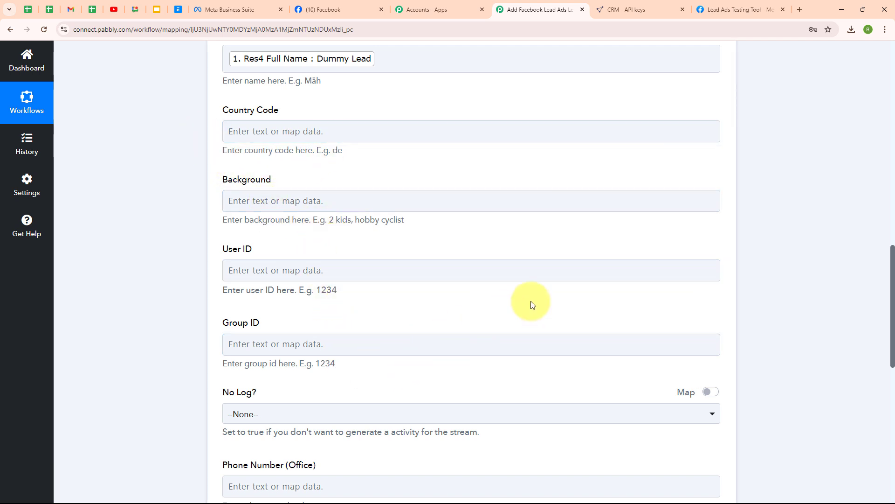
pyautogui.scroll(-5, 533, 304)
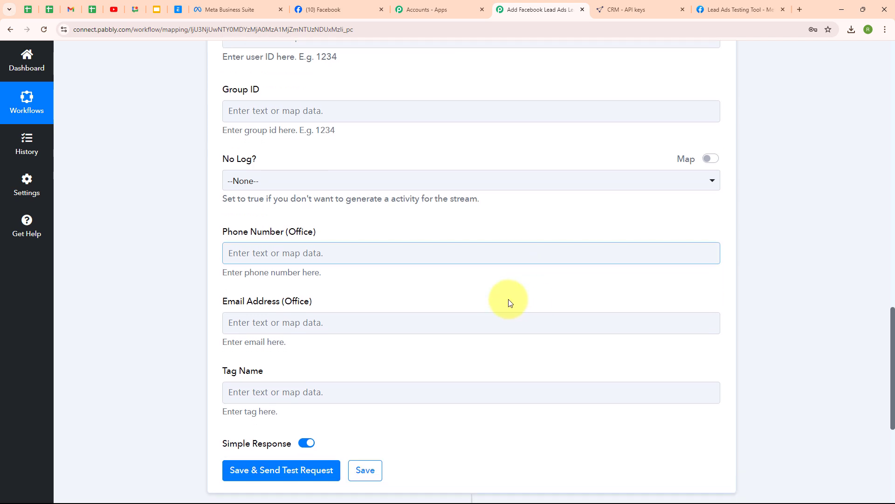
pyautogui.click(239, 258)
pyautogui.click(386, 343)
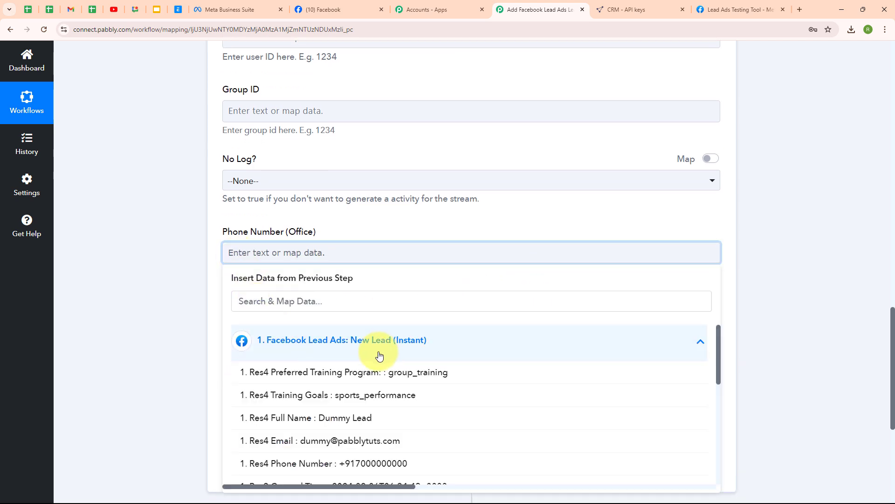
pyautogui.click(381, 461)
# - Map the lead's Email into the Email Address (Office) field and review the mappings
pyautogui.click(320, 332)
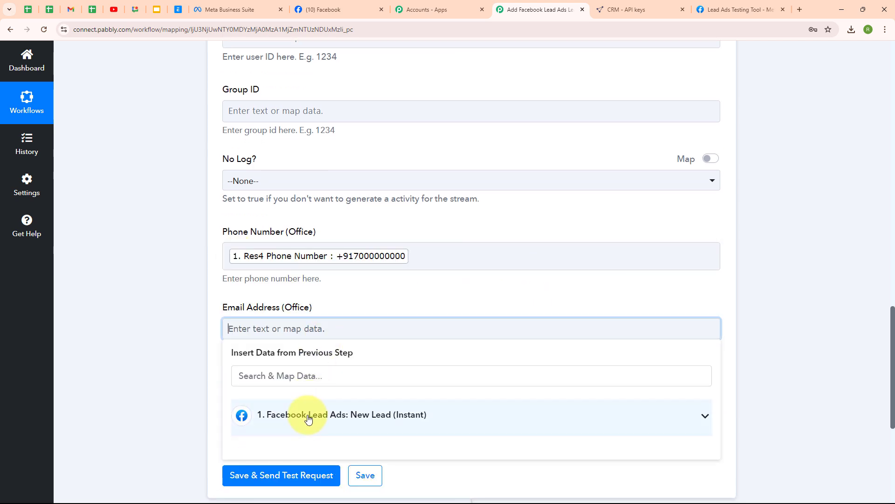
pyautogui.click(306, 415)
pyautogui.scroll(-3, 407, 448)
pyautogui.click(400, 431)
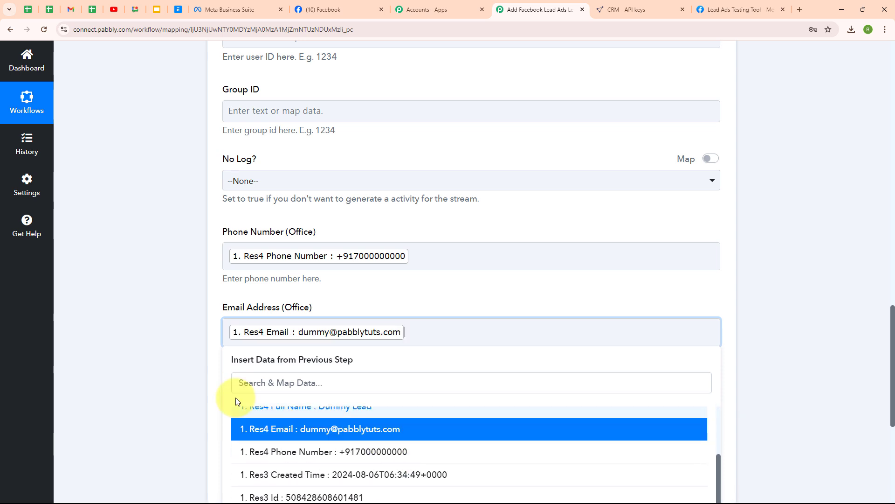
pyautogui.click(245, 395)
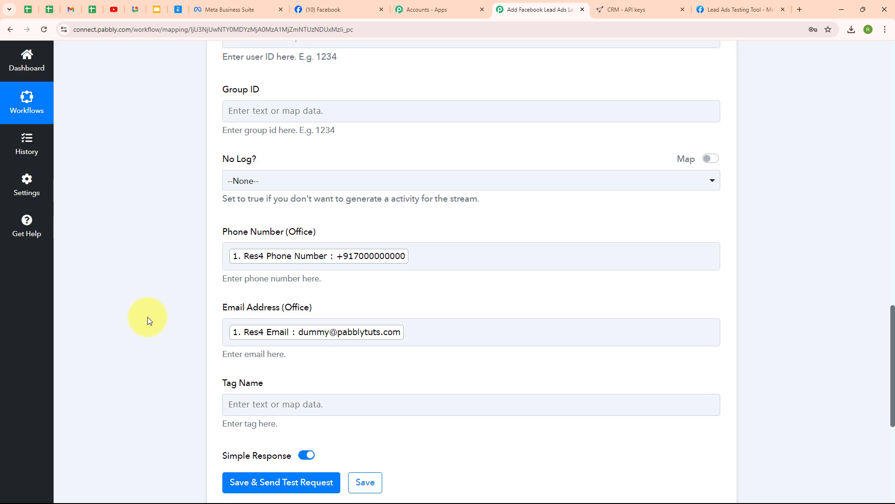
pyautogui.scroll(4, 487, 257)
pyautogui.scroll(-5, 485, 256)
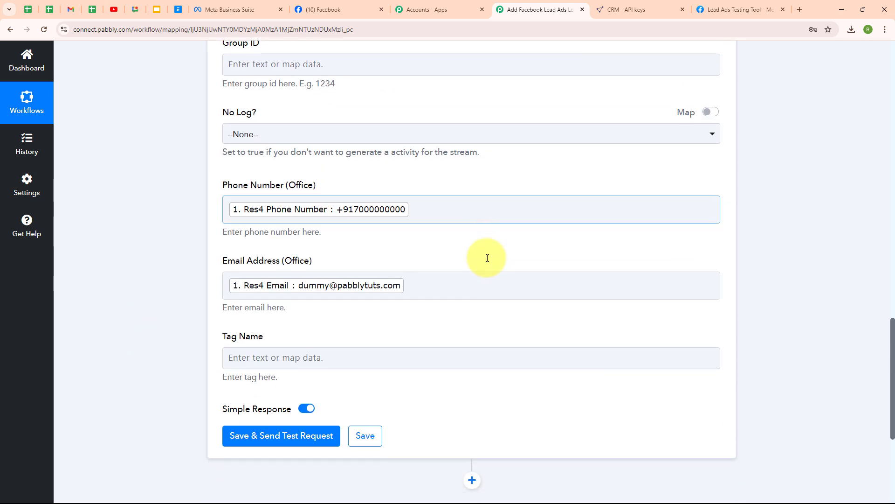
pyautogui.scroll(-1, 508, 393)
pyautogui.scroll(-1, 508, 394)
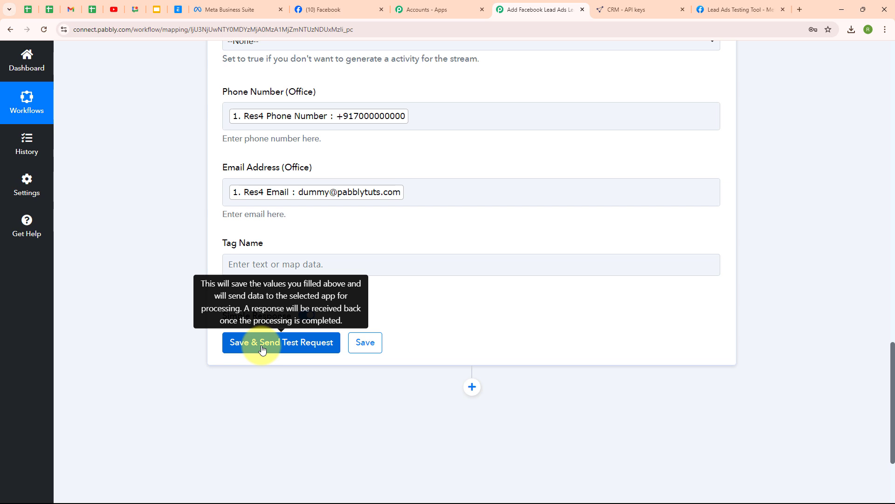
# - Save and send the test request creating the Dummy Lead person, then collapse the action step
pyautogui.click(262, 348)
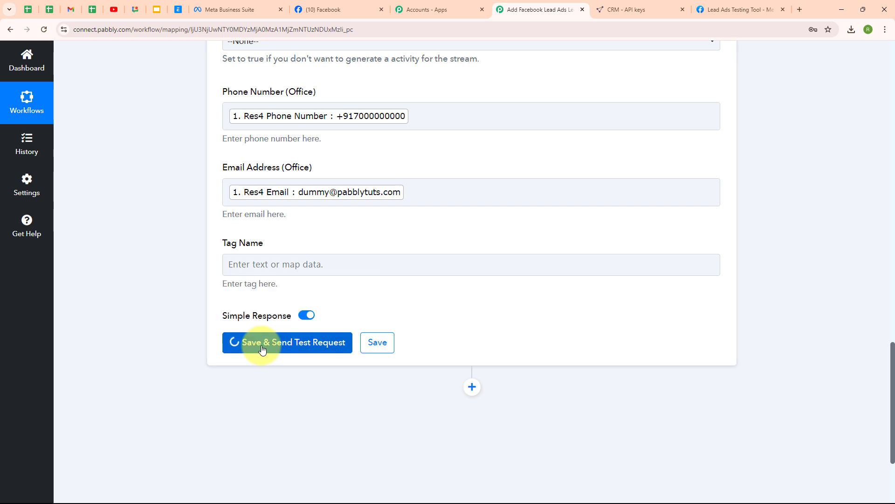
pyautogui.scroll(-5, 524, 355)
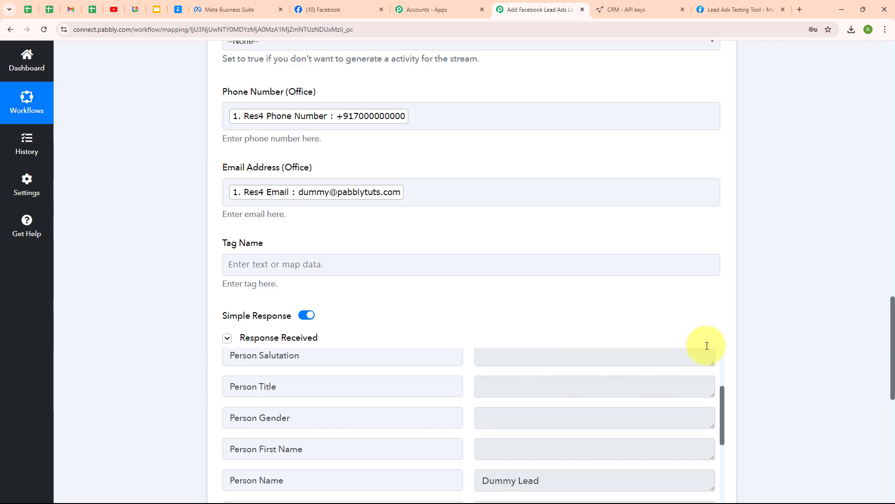
pyautogui.scroll(-2, 725, 344)
pyautogui.scroll(-3, 725, 344)
pyautogui.scroll(4, 783, 248)
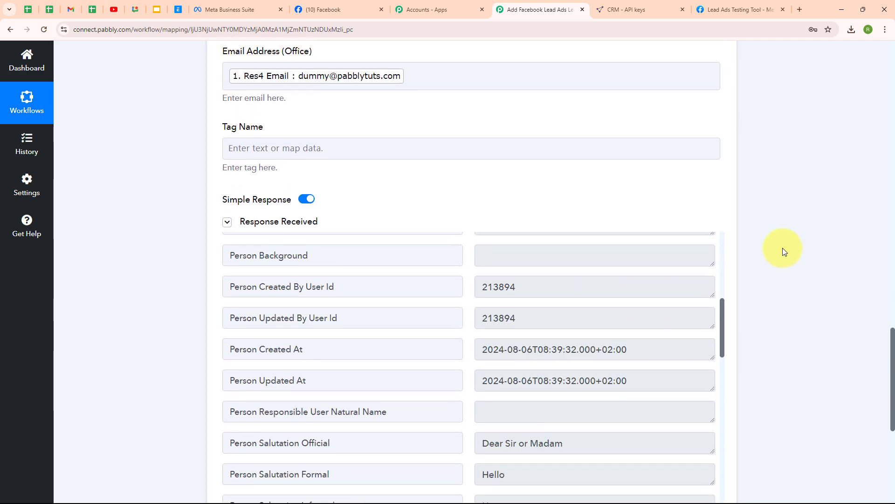
pyautogui.scroll(10, 783, 247)
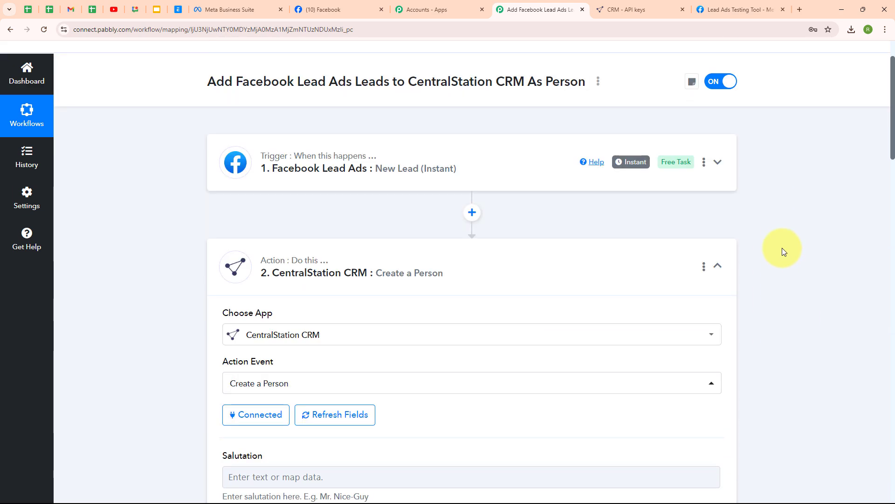
pyautogui.click(717, 265)
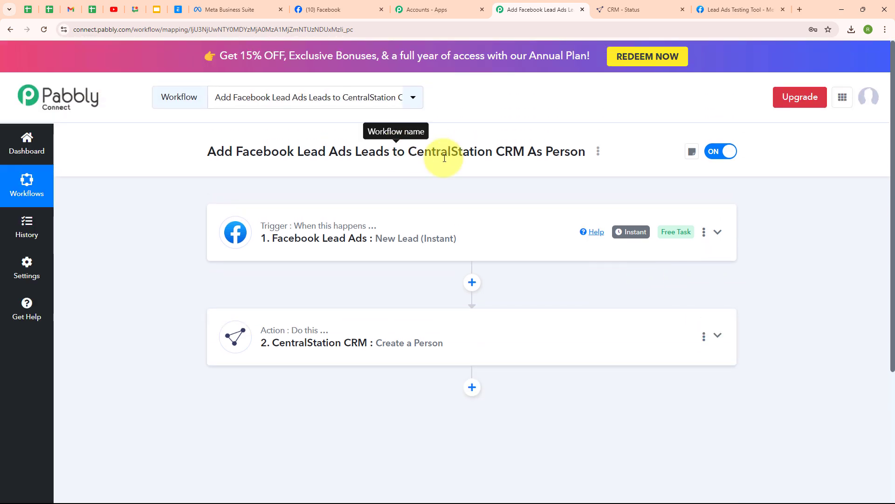
pyautogui.click(624, 9)
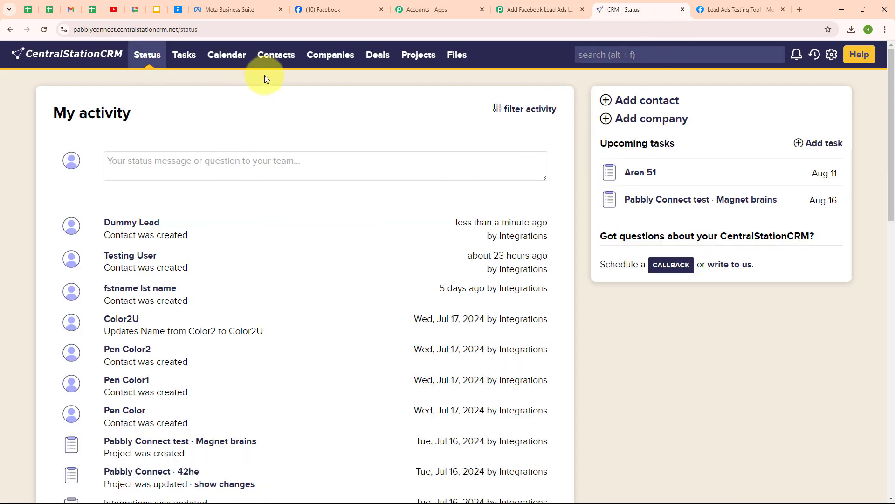
pyautogui.click(289, 65)
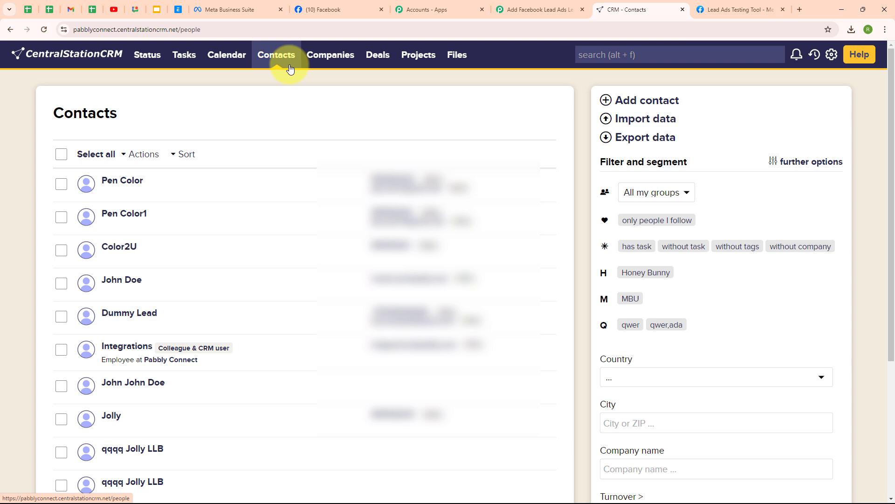
pyautogui.scroll(-1, 345, 252)
pyautogui.scroll(-3, 347, 250)
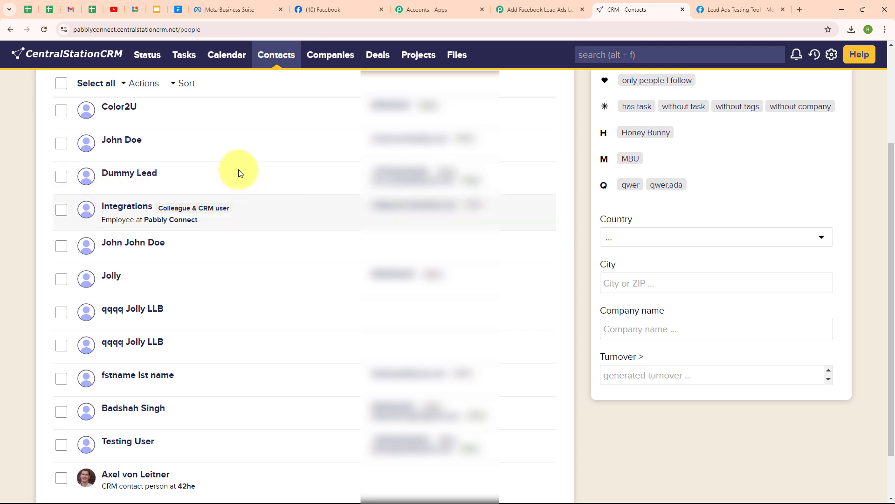
pyautogui.click(539, 7)
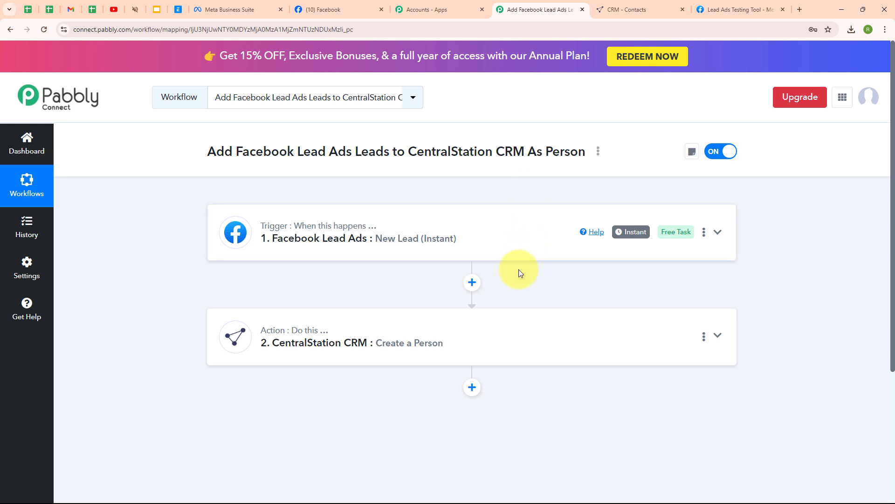
# - Delete the previous test lead in the Lead Ads Testing Tool and reload the page
pyautogui.click(714, 9)
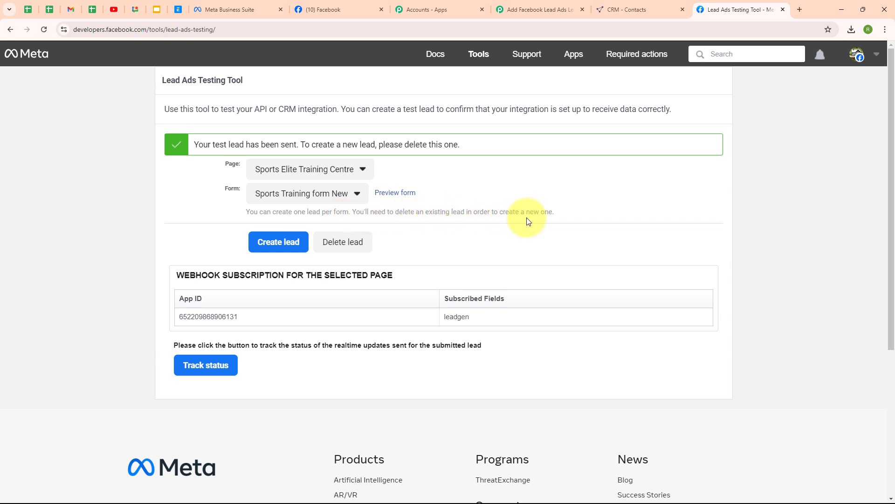
pyautogui.click(356, 252)
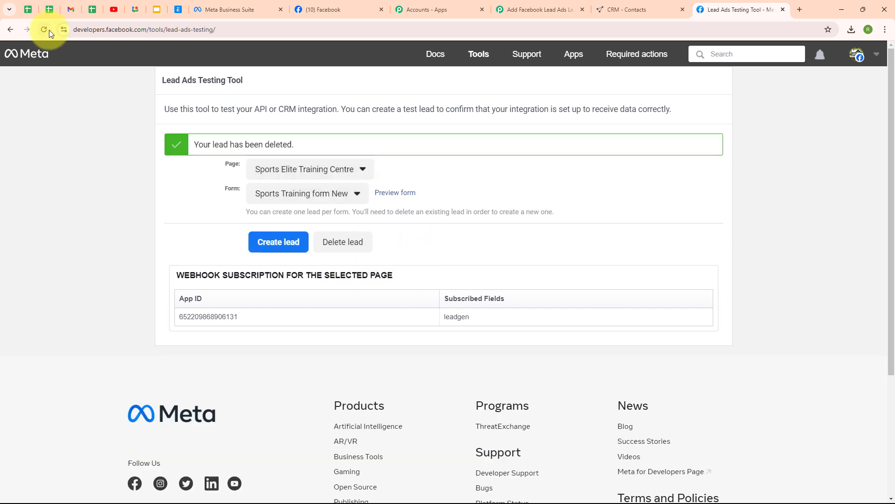
pyautogui.click(46, 28)
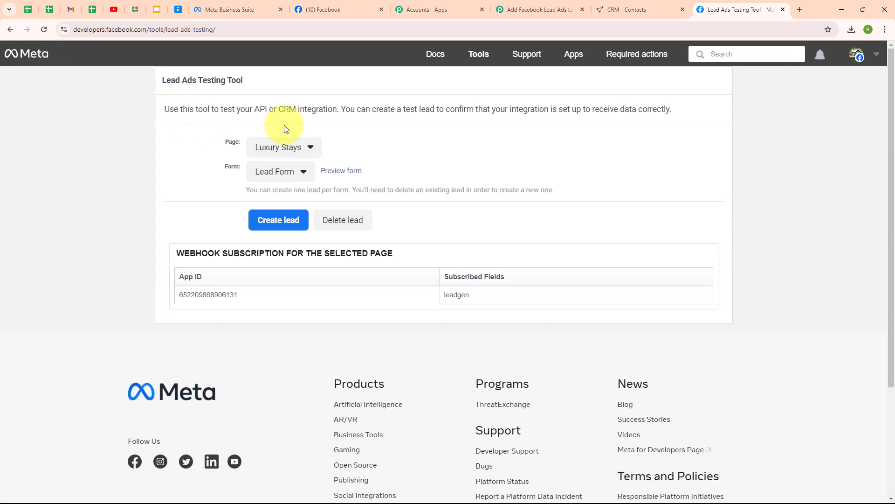
# - Reselect the Sports Elite Training Centre page and the Sports Training form New form
pyautogui.click(315, 146)
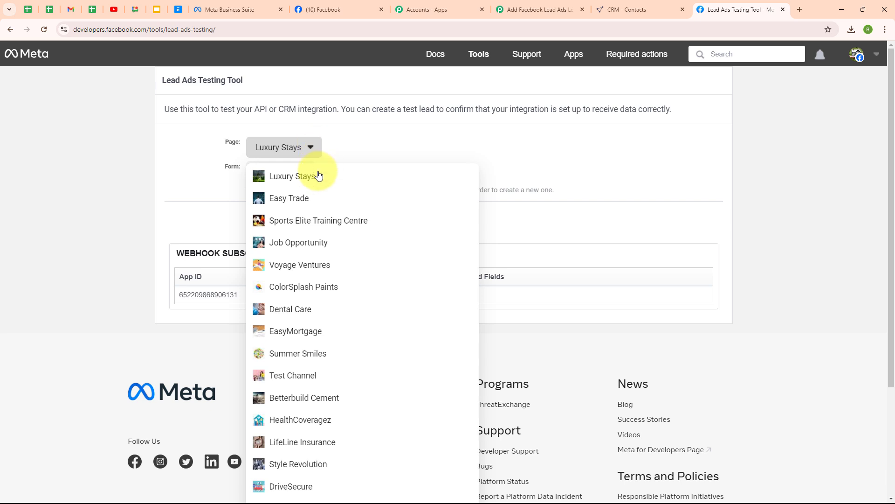
pyautogui.click(314, 228)
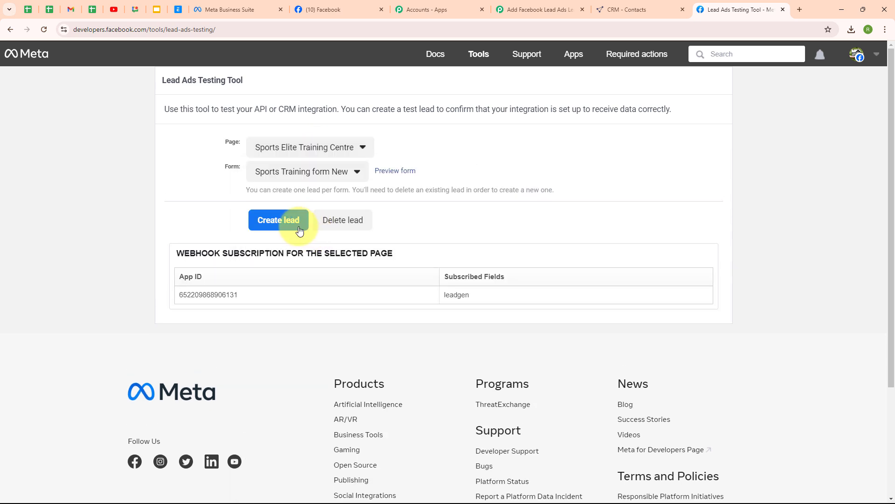
pyautogui.click(287, 172)
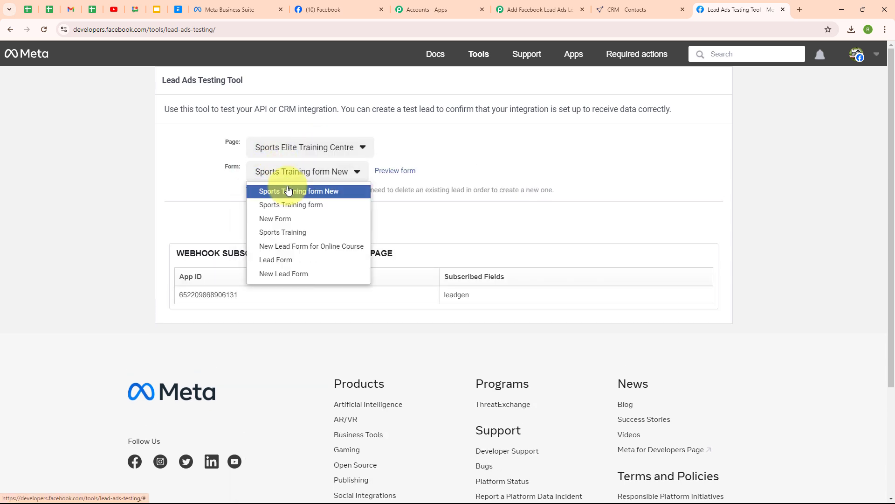
pyautogui.click(286, 190)
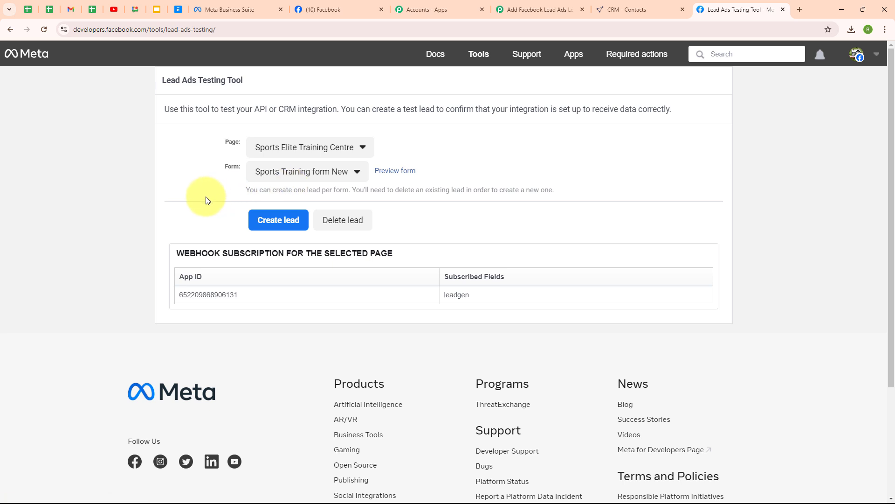
# - Preview the lead form and choose Sports Specific Training as the program and Sports Performance as the goal
pyautogui.click(390, 171)
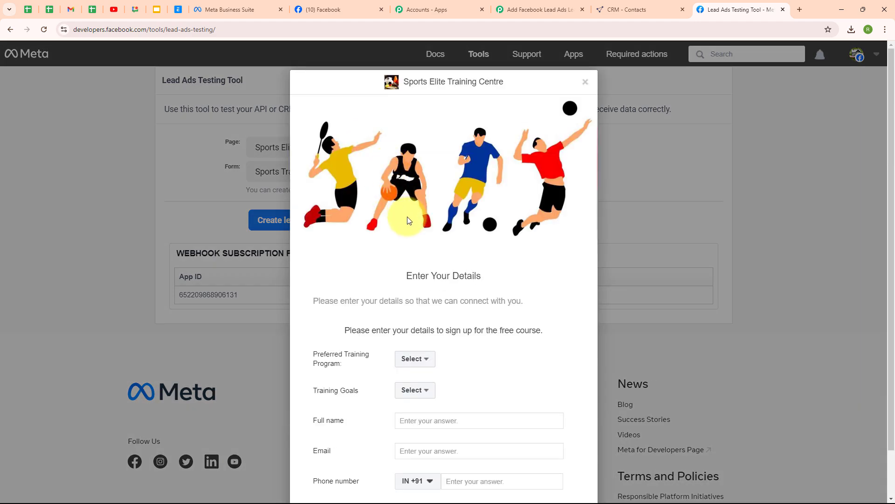
pyautogui.click(421, 360)
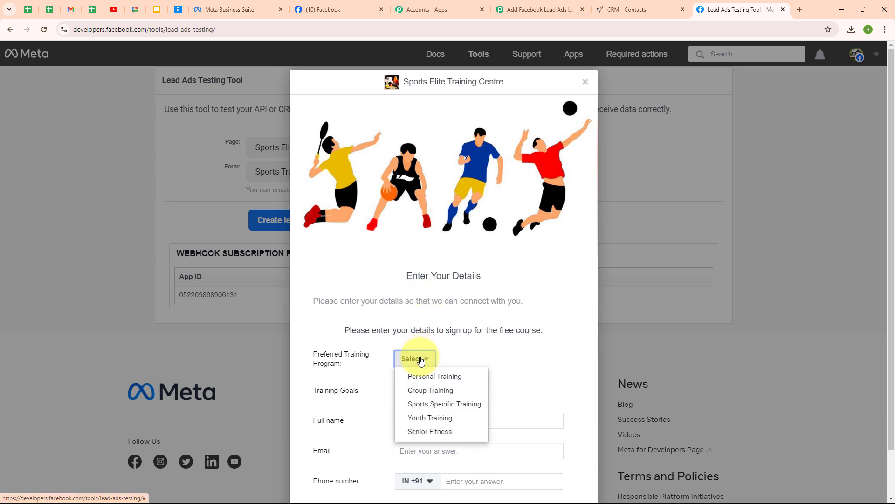
pyautogui.click(422, 404)
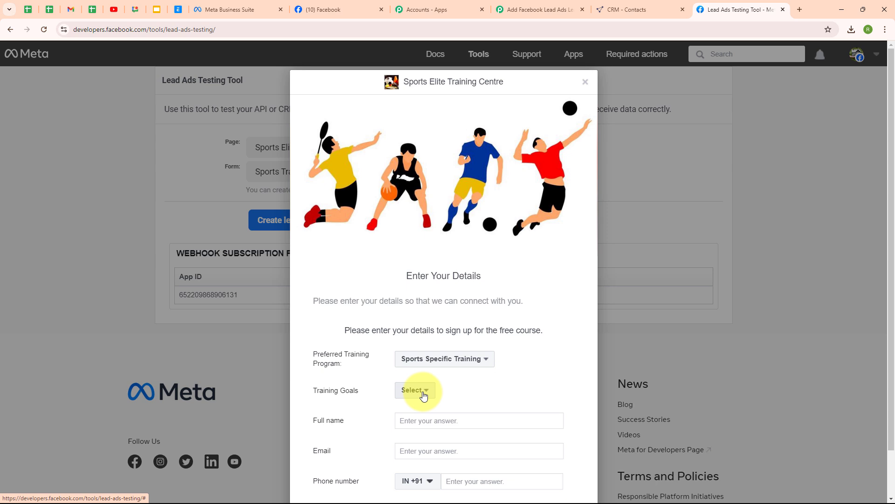
pyautogui.click(422, 394)
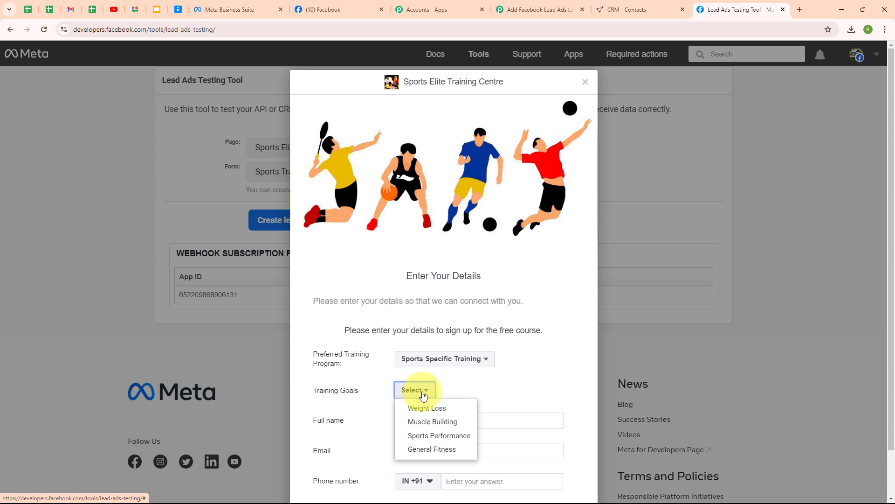
pyautogui.click(446, 441)
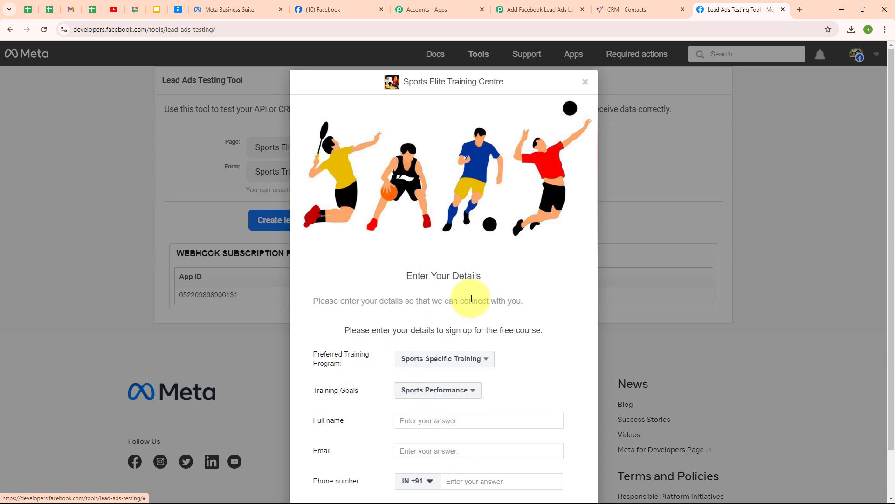
# - Fill in full name 'Demo Lead', a demo e-mail and pasted phone number, then submit the test lead
pyautogui.scroll(-1, 470, 300)
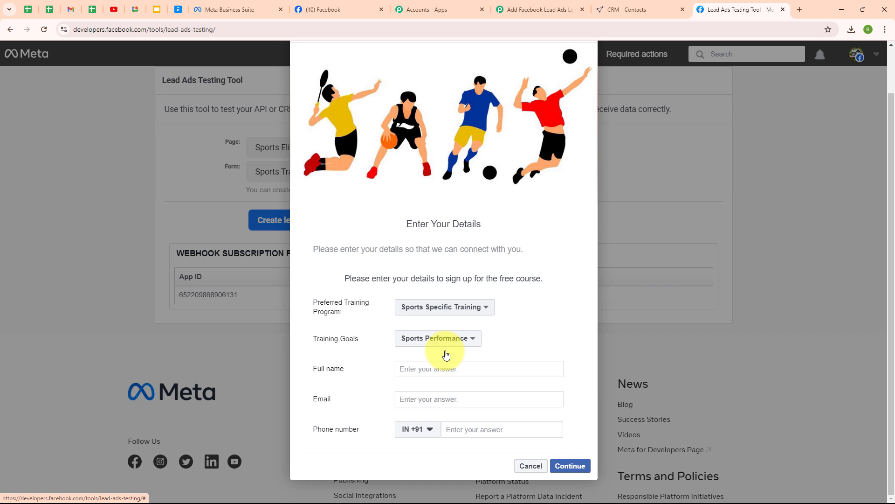
pyautogui.click(417, 374)
pyautogui.write('Demo ')
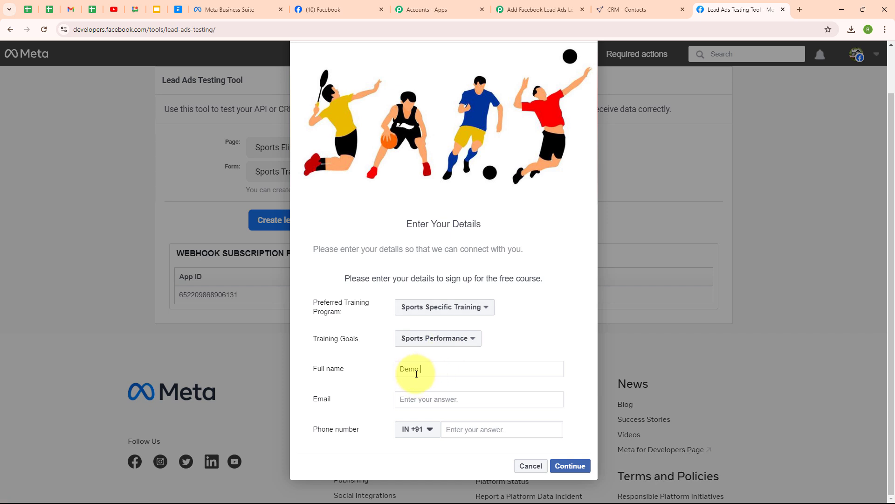
pyautogui.write('Lead')
pyautogui.click(404, 399)
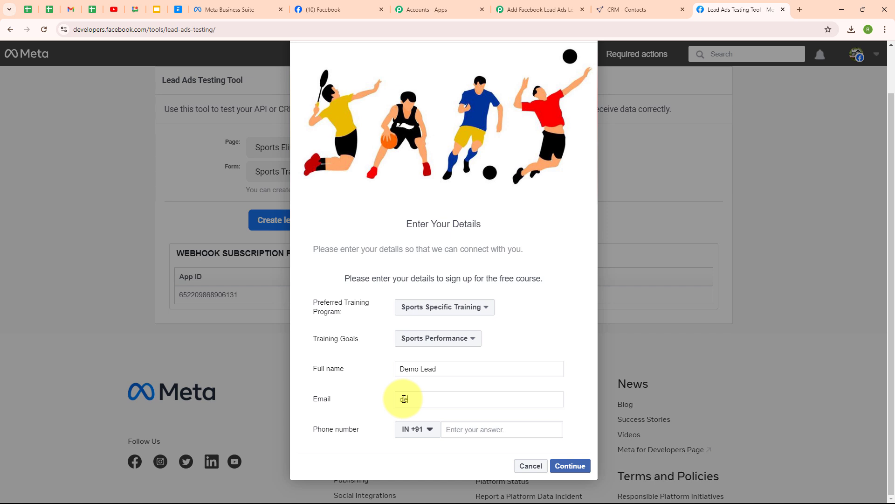
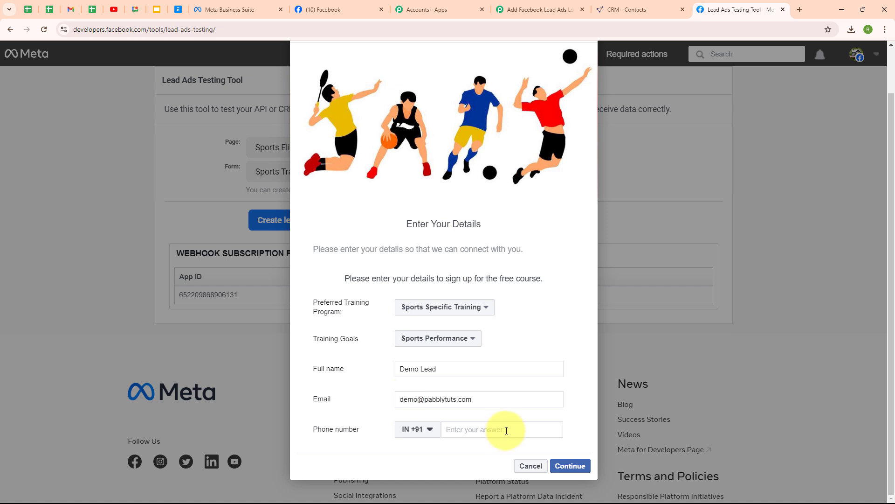
pyautogui.click(506, 430)
pyautogui.hotkey('ctrl', 'v')
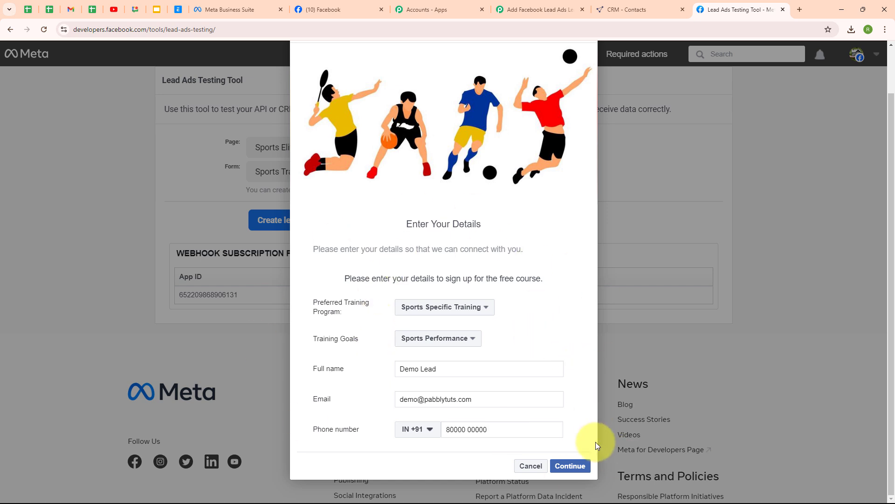
pyautogui.click(583, 467)
pyautogui.click(573, 356)
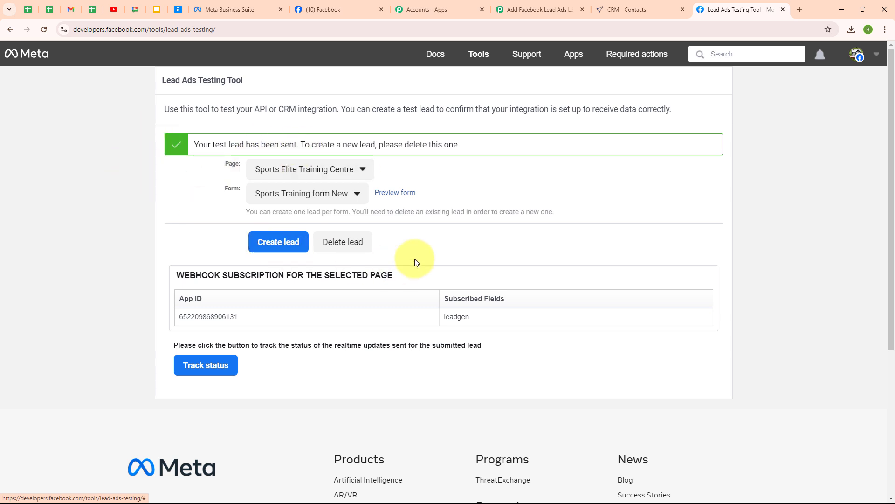
# - Verify Demo Lead is listed in CentralStation CRM contacts, then return to the Pabbly workflow
pyautogui.click(618, 7)
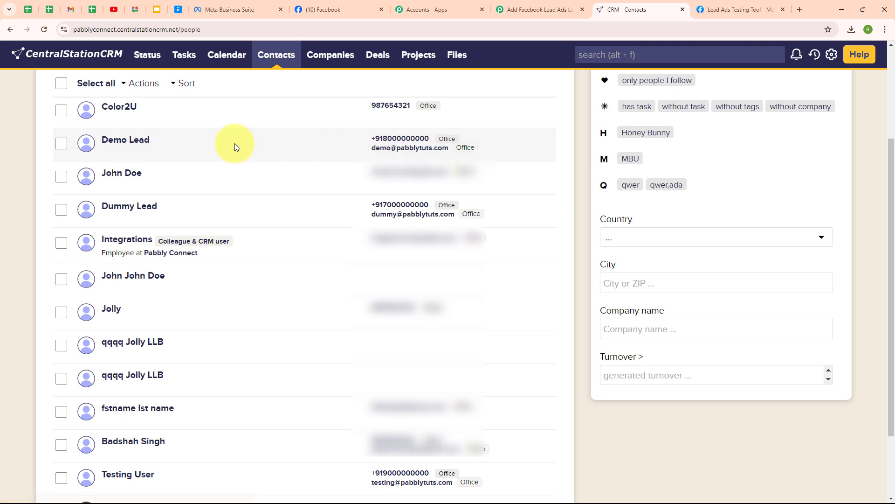
pyautogui.click(530, 4)
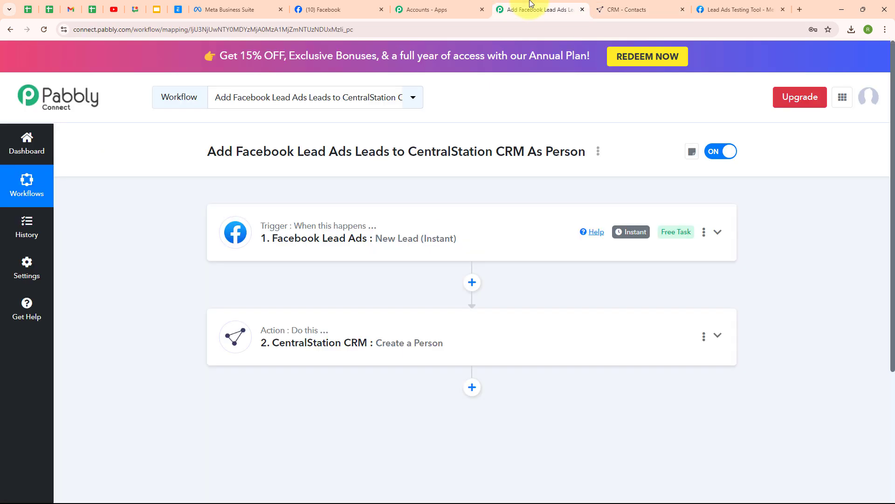